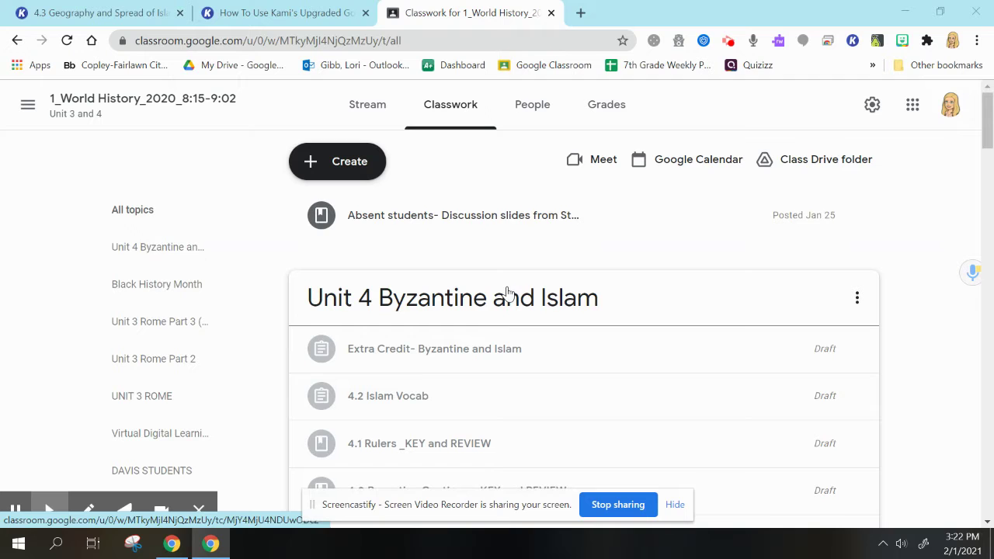
Skim the Google Classroom integration help article, then go back to the '4.3 Geography and Spread of Islam' tab
{"action": "left_click", "coordinate": [264, 8]}
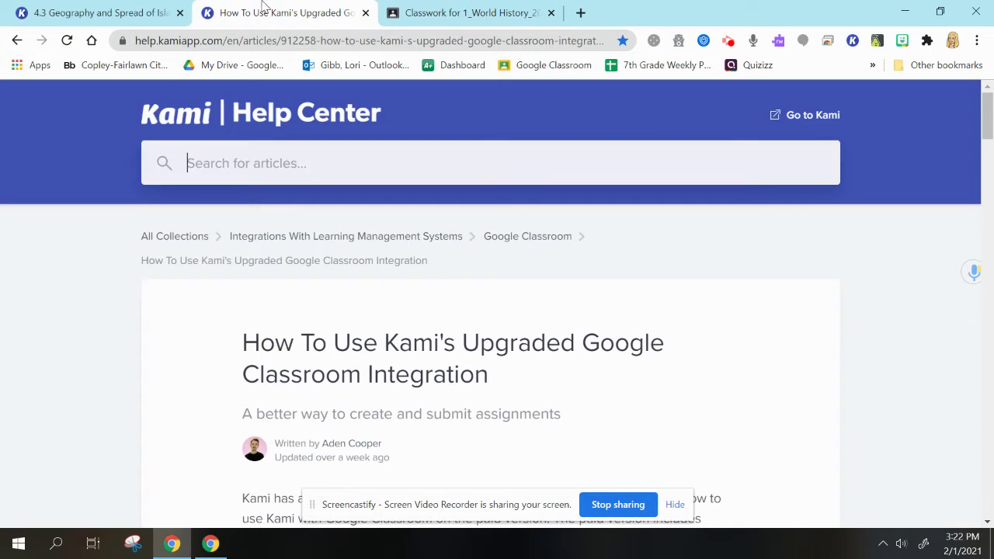
{"action": "left_click_drag", "start_coordinate": [987, 113], "coordinate": [990, 223]}
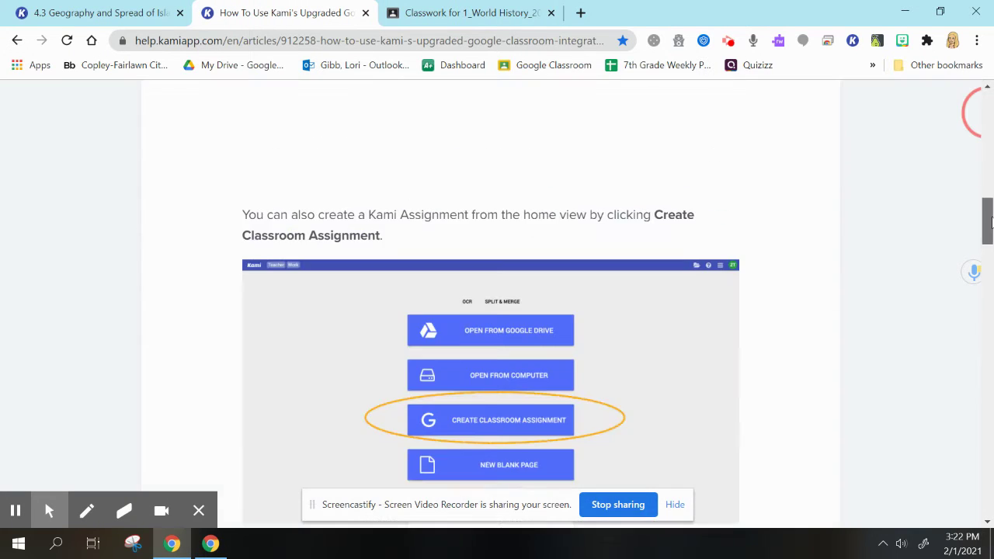
{"action": "scroll", "coordinate": [773, 177], "scroll_direction": "down", "scroll_amount": 13}
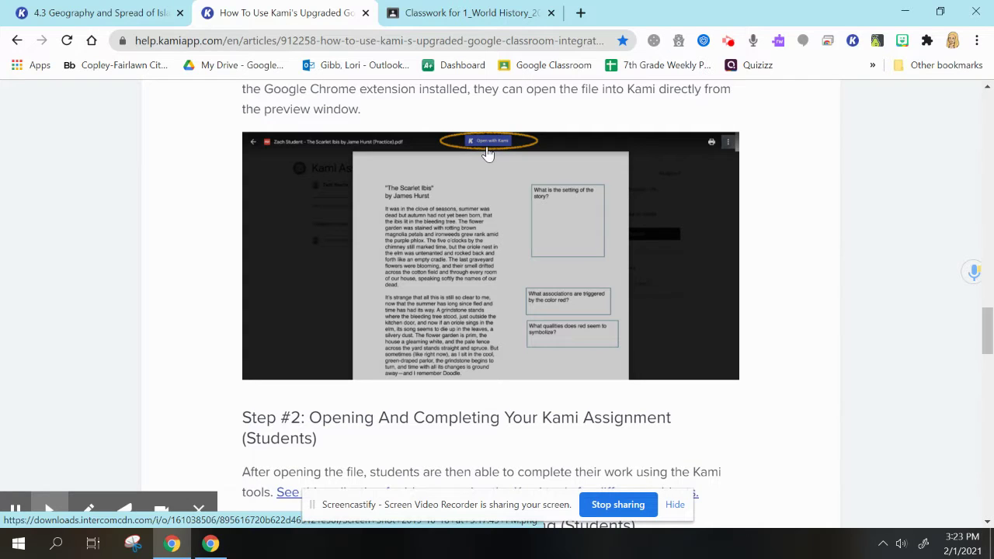
{"action": "left_click", "coordinate": [124, 8]}
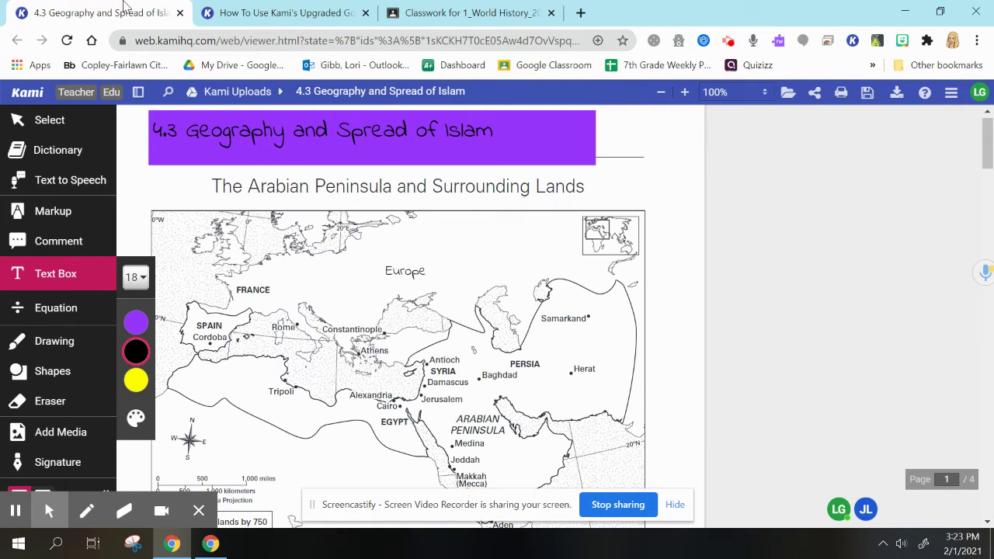
{"action": "mouse_move", "coordinate": [239, 359]}
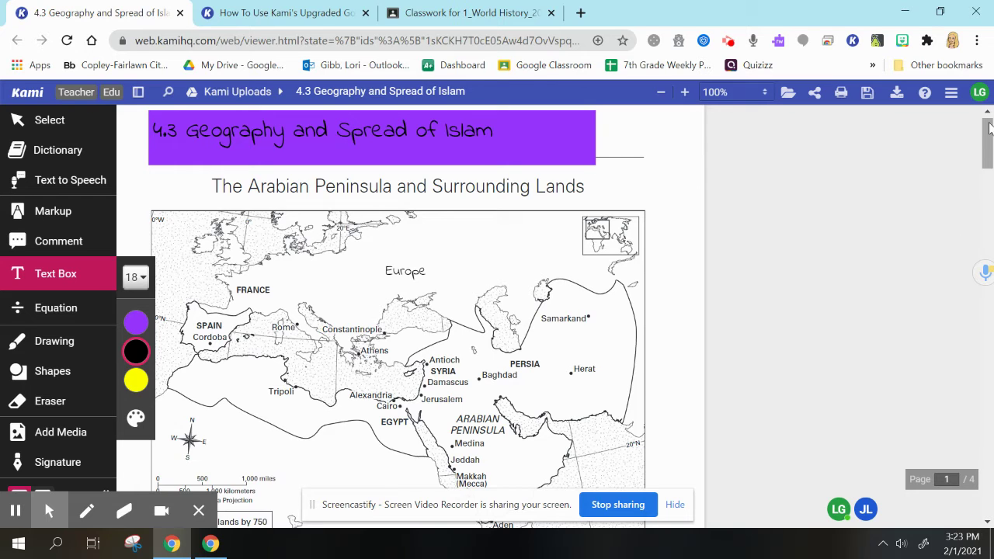
{"action": "left_click_drag", "start_coordinate": [989, 128], "coordinate": [988, 139]}
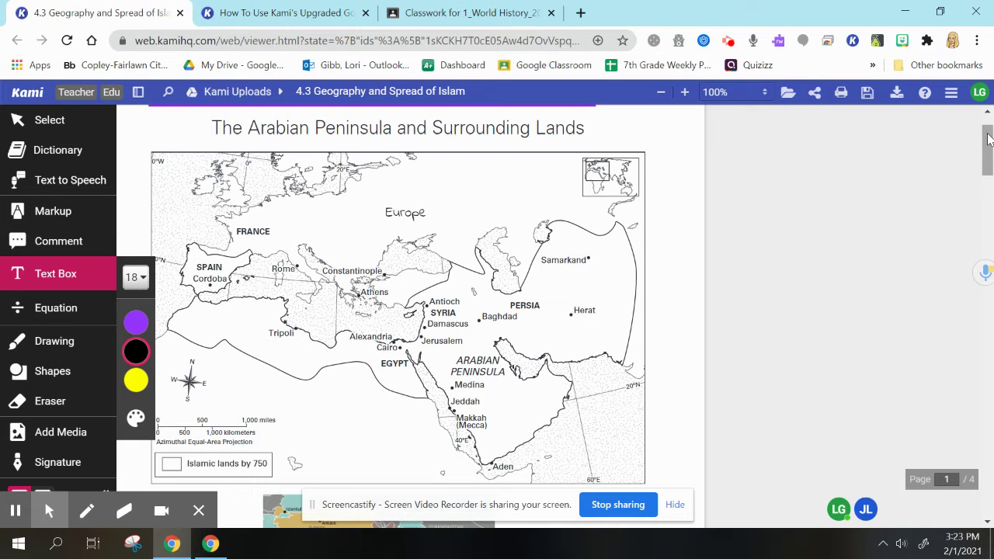
{"action": "mouse_move", "coordinate": [989, 138]}
{"action": "left_mouse_down"}
{"action": "mouse_move", "coordinate": [990, 178]}
{"action": "mouse_move", "coordinate": [991, 131]}
{"action": "left_mouse_up"}
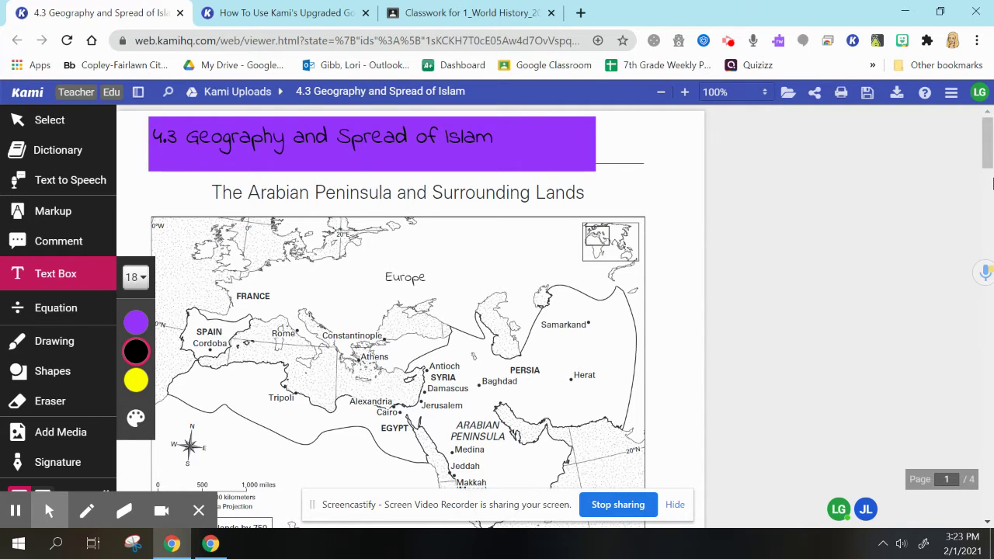
{"action": "left_click_drag", "start_coordinate": [990, 154], "coordinate": [989, 163]}
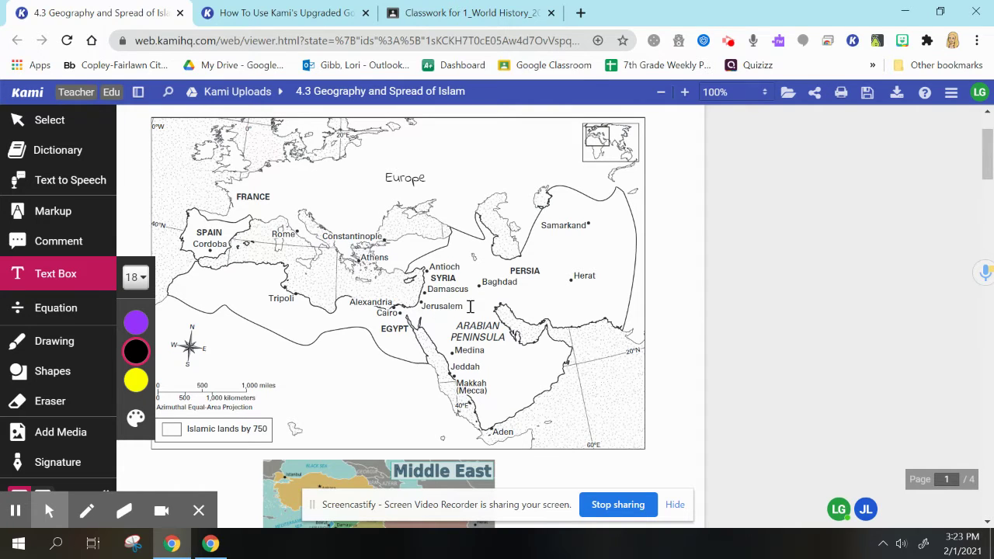
{"action": "left_click_drag", "start_coordinate": [987, 159], "coordinate": [989, 243]}
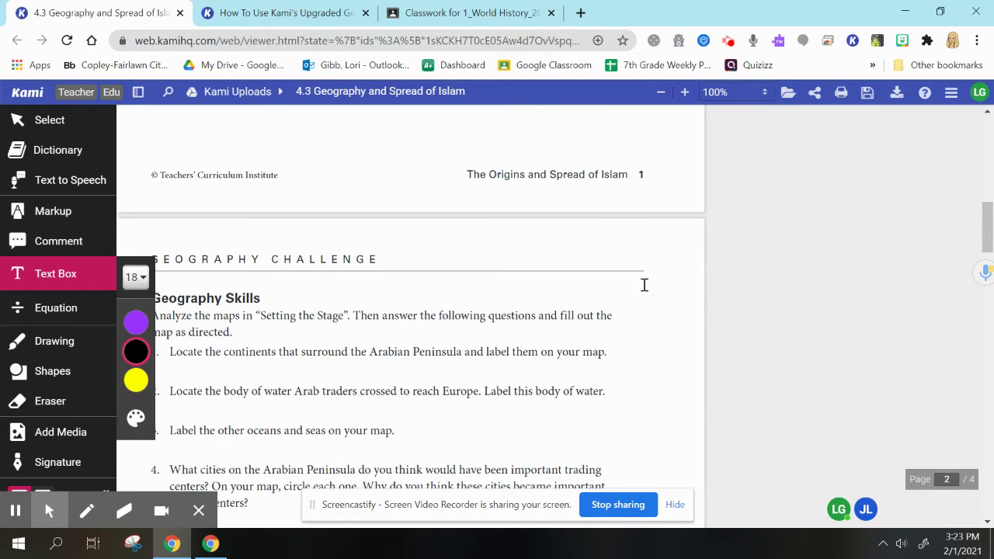
Discard an empty text box on the questions page and delete the Europe label from the map
{"action": "left_click", "coordinate": [626, 228]}
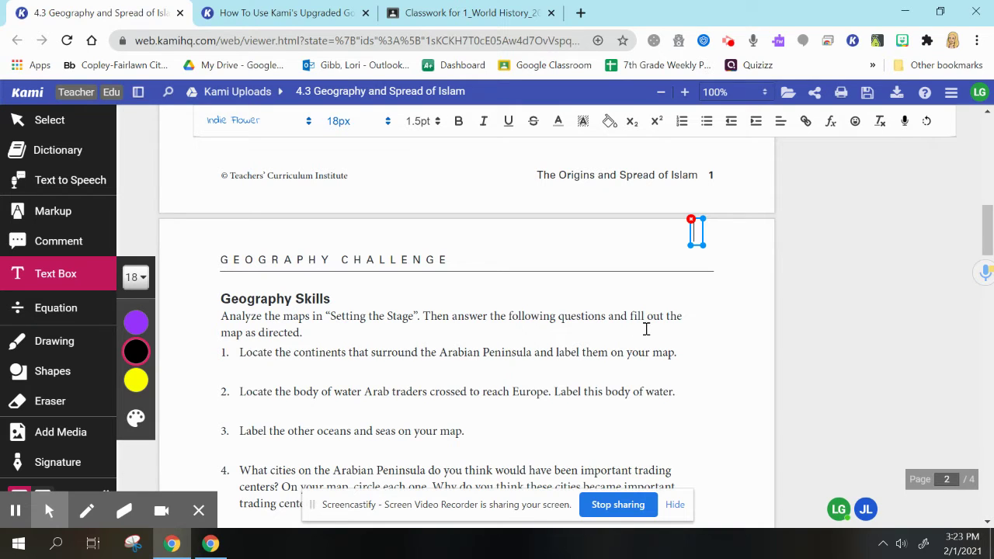
{"action": "left_click", "coordinate": [690, 219]}
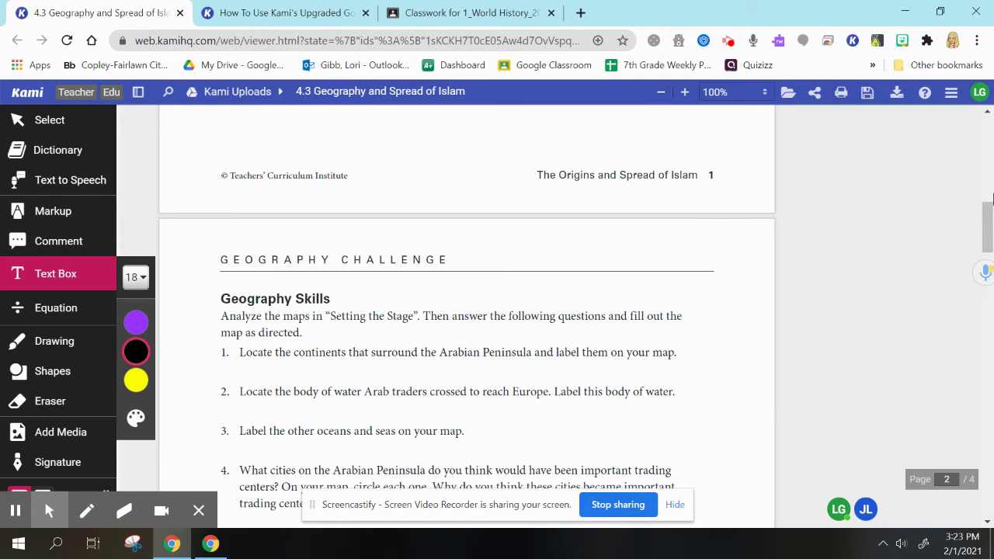
{"action": "left_click_drag", "start_coordinate": [987, 226], "coordinate": [986, 137]}
{"action": "left_click", "coordinate": [456, 180]}
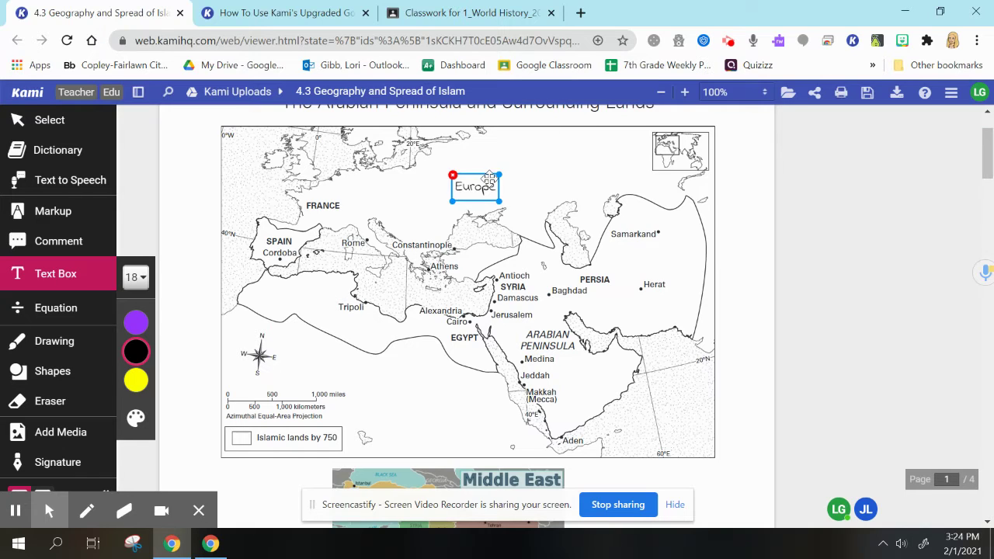
{"action": "left_click", "coordinate": [455, 179]}
{"action": "left_click", "coordinate": [454, 177]}
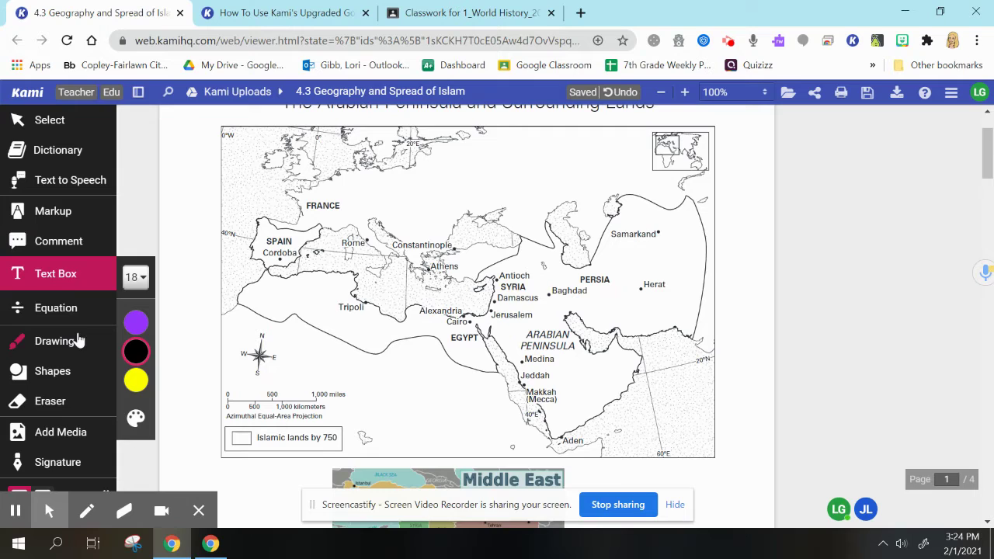
Keep black text colour and add a new 'Europe' text box on the map
{"action": "left_click", "coordinate": [66, 273]}
{"action": "left_click", "coordinate": [68, 285]}
{"action": "left_click", "coordinate": [136, 351]}
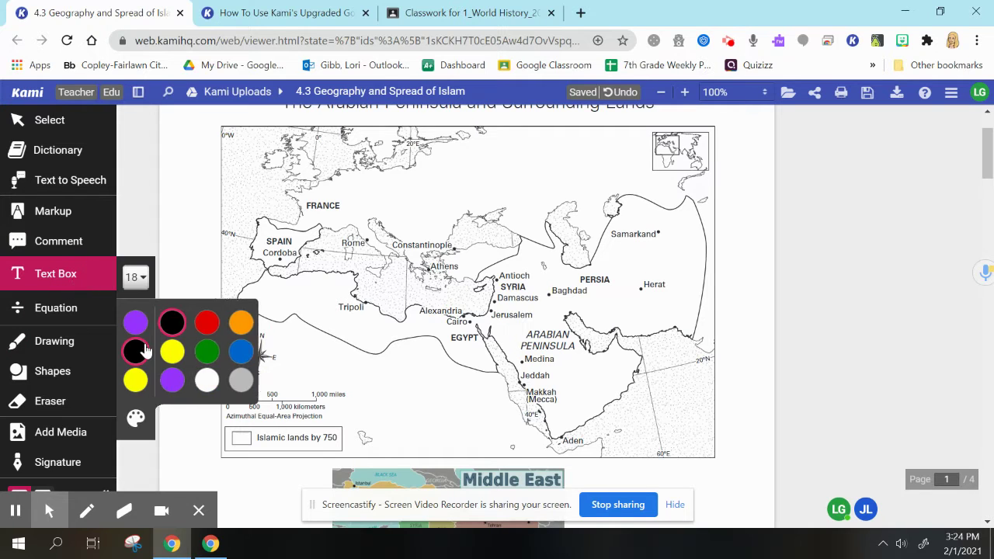
{"action": "left_click", "coordinate": [405, 167]}
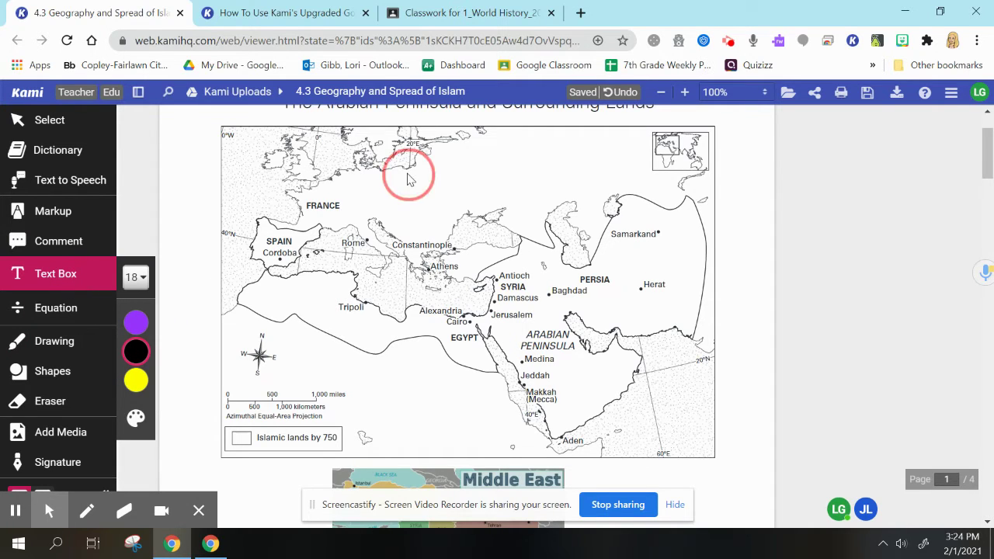
{"action": "type", "text": "Europe"}
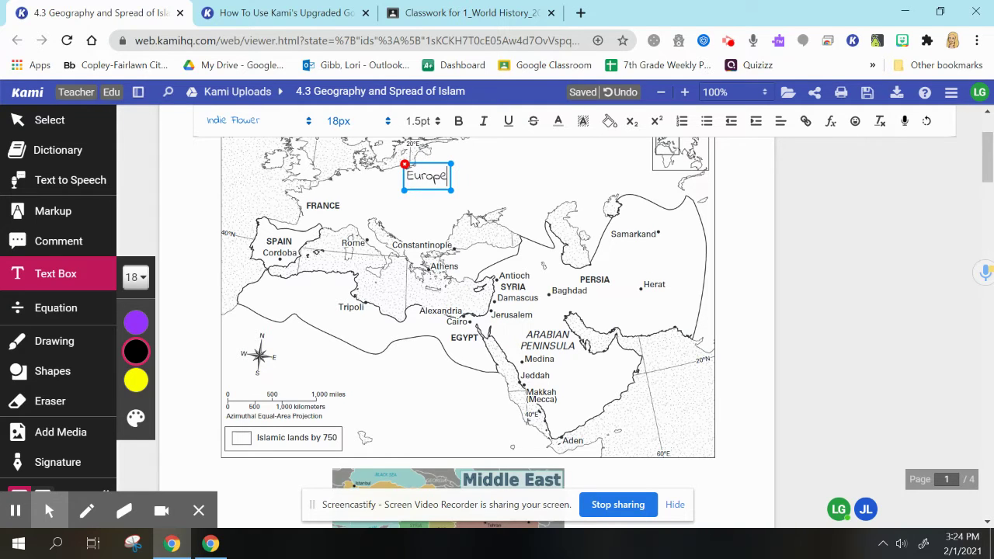
{"action": "left_click", "coordinate": [80, 284]}
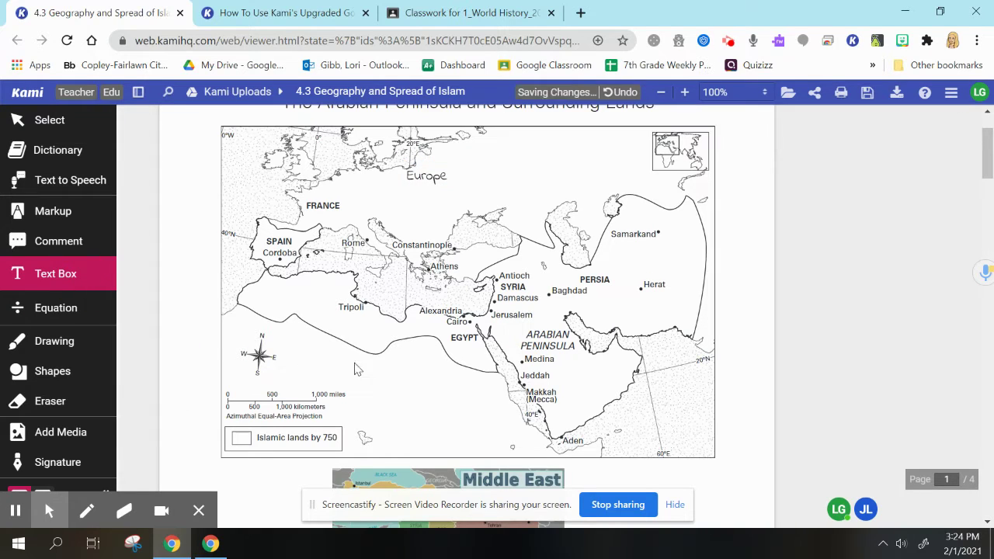
Place trial text boxes near the compass and Herat, discarding the empty one
{"action": "left_click", "coordinate": [366, 372]}
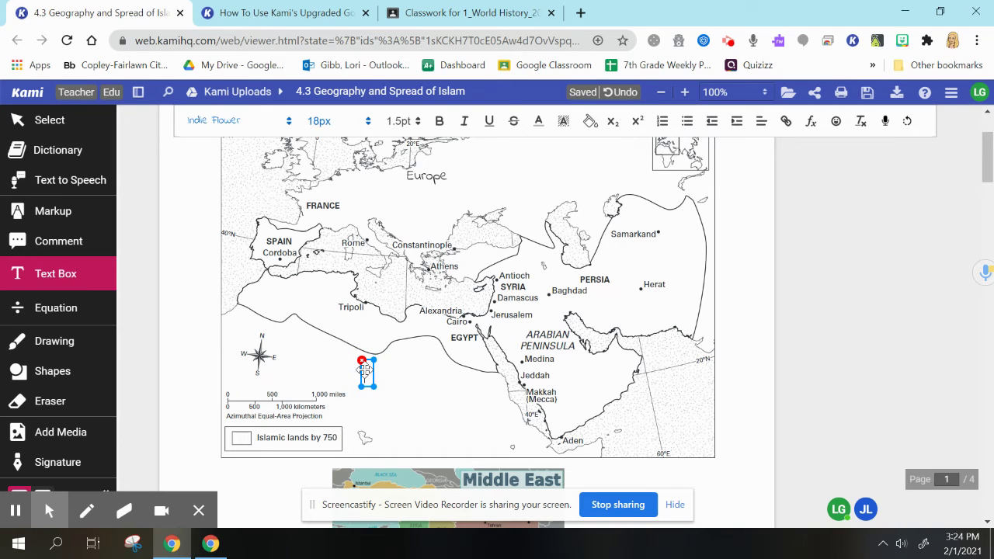
{"action": "left_click", "coordinate": [677, 269]}
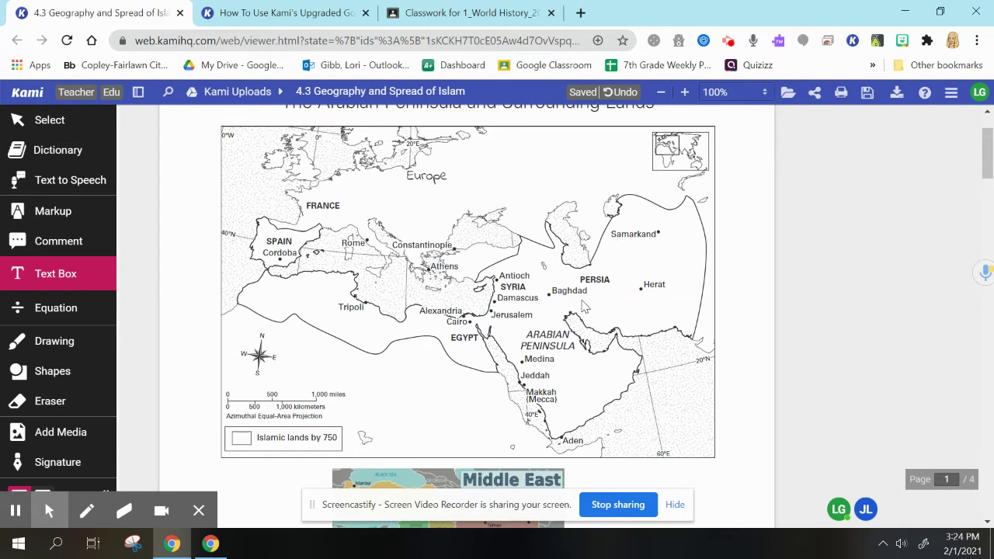
{"action": "left_click", "coordinate": [32, 282]}
{"action": "mouse_move", "coordinate": [140, 356]}
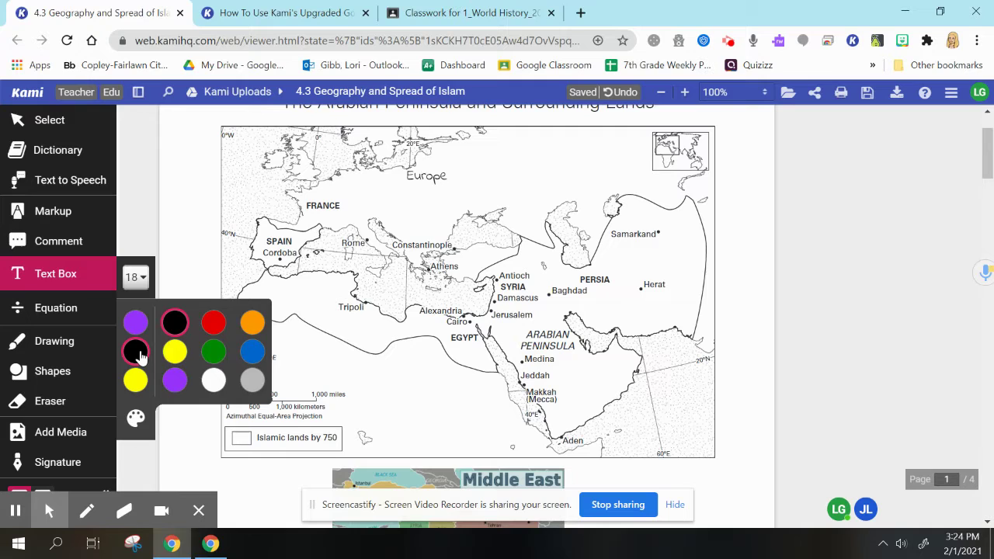
{"action": "left_click", "coordinate": [671, 262]}
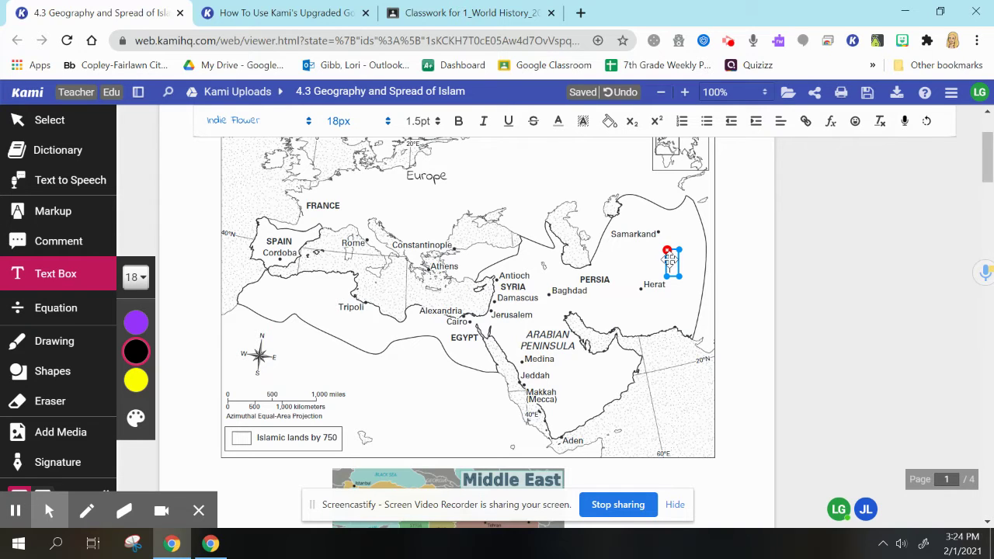
Nudge the Europe label slightly right and down, then delete it
{"action": "left_click", "coordinate": [433, 172]}
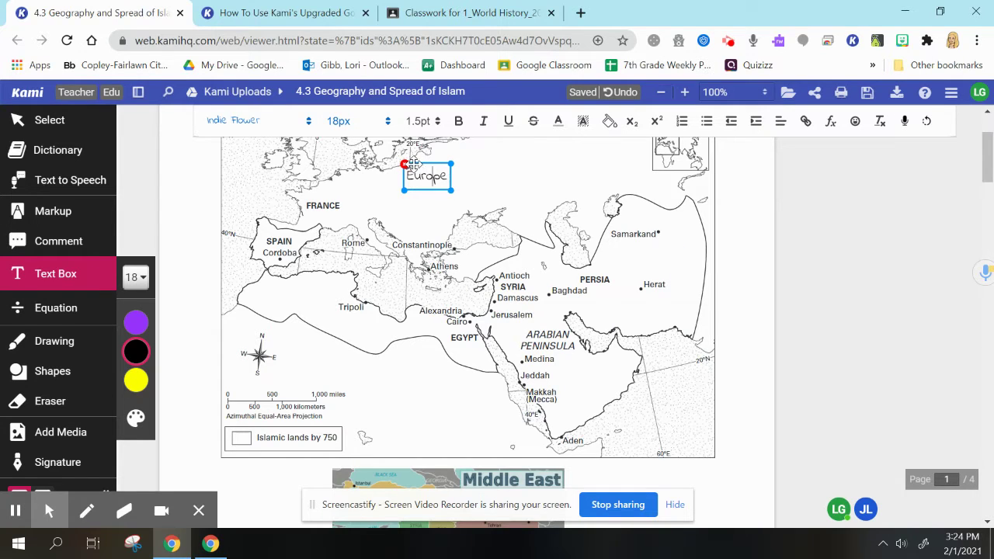
{"action": "left_click_drag", "start_coordinate": [409, 164], "coordinate": [455, 173]}
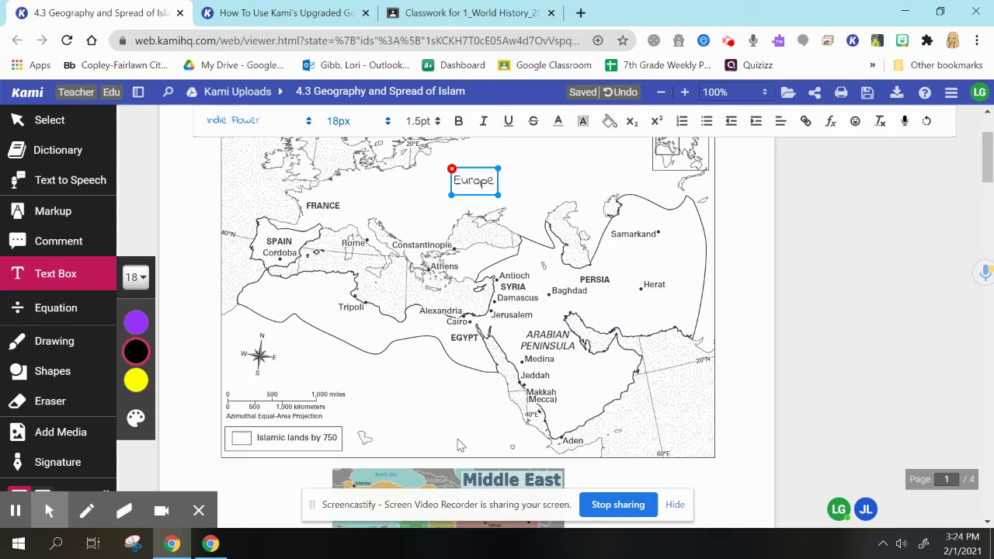
{"action": "left_click", "coordinate": [451, 169]}
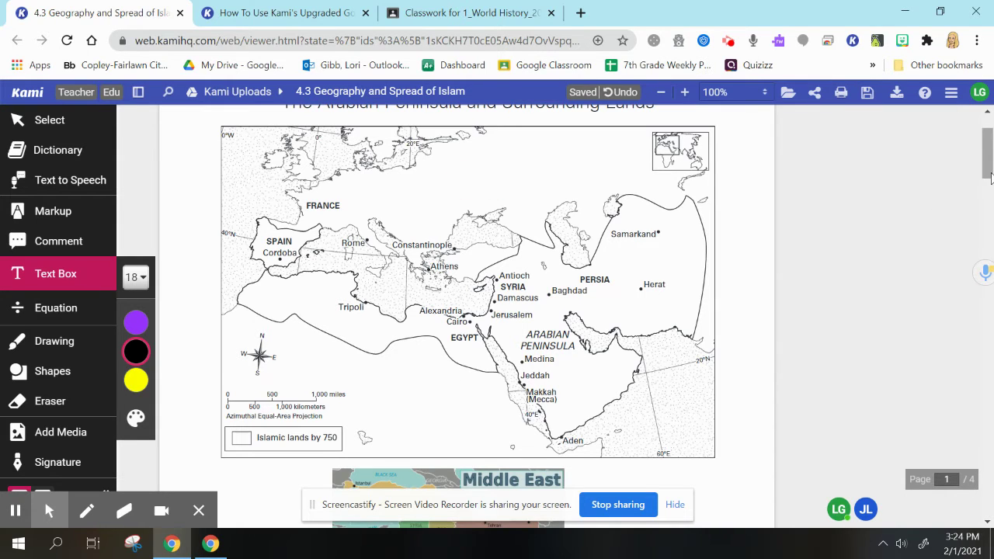
Type a 'Mediterranean Sea' text box in the sea near Alexandria
{"action": "left_click_drag", "start_coordinate": [990, 178], "coordinate": [991, 277]}
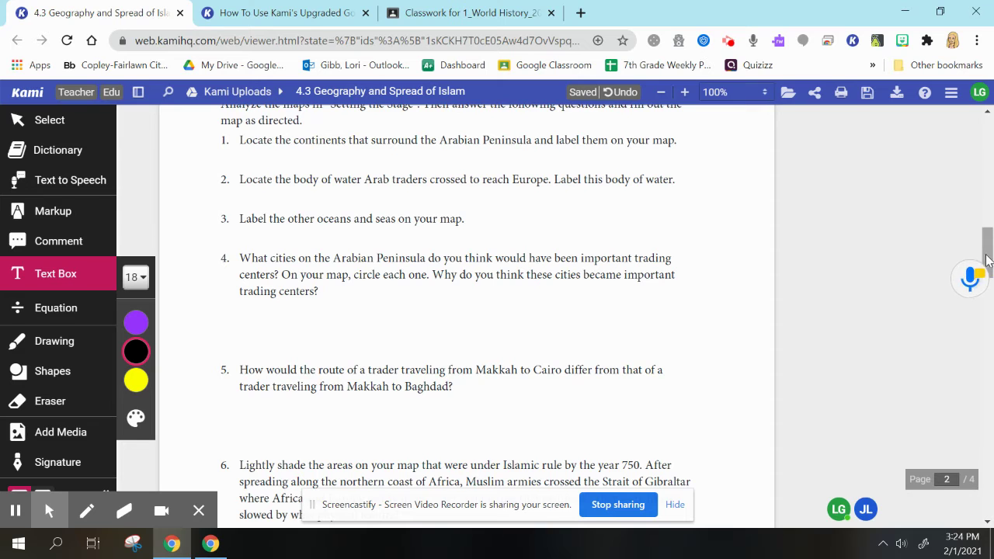
{"action": "left_click_drag", "start_coordinate": [983, 256], "coordinate": [980, 155]}
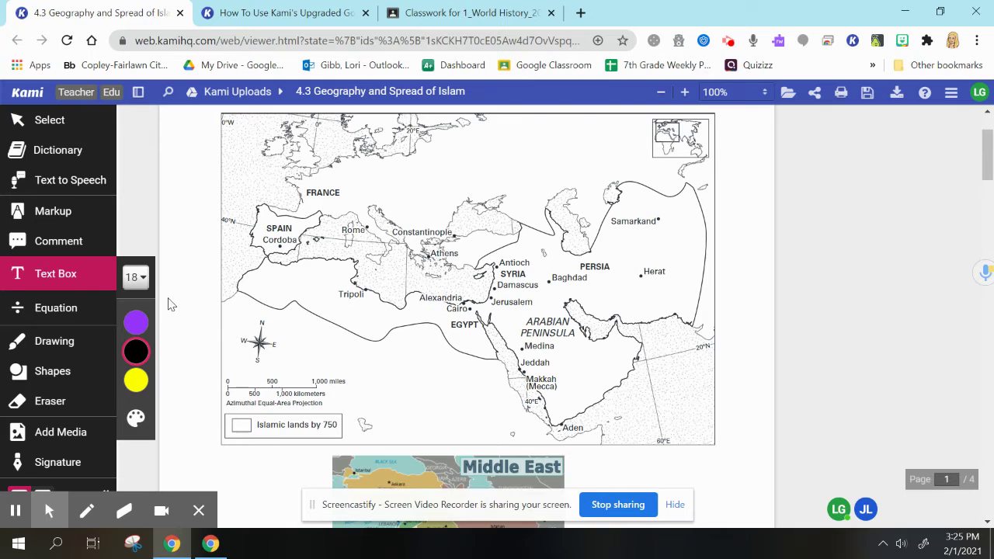
{"action": "left_click", "coordinate": [80, 274]}
{"action": "left_click", "coordinate": [99, 277]}
{"action": "left_click", "coordinate": [133, 349]}
{"action": "left_click", "coordinate": [439, 281]}
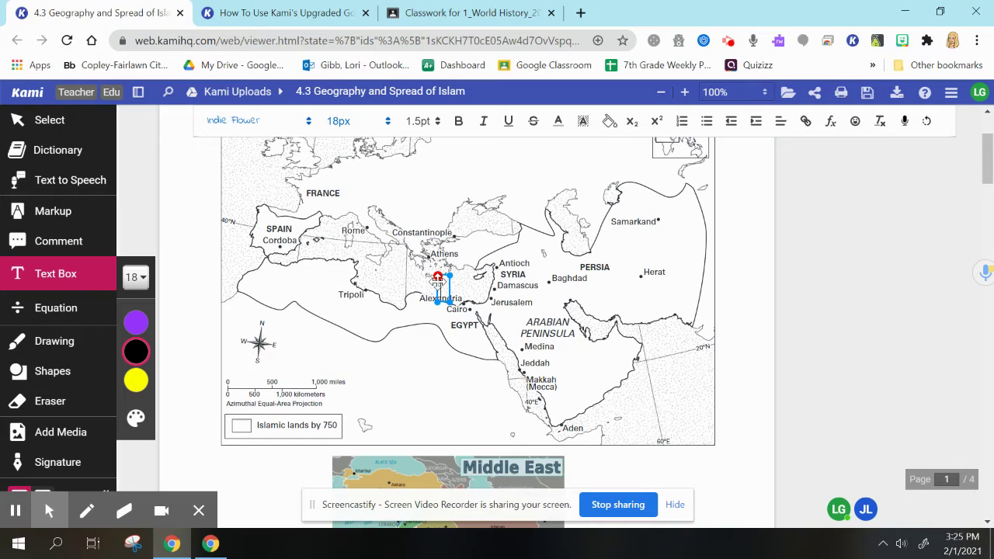
{"action": "type", "text": "Mediet"}
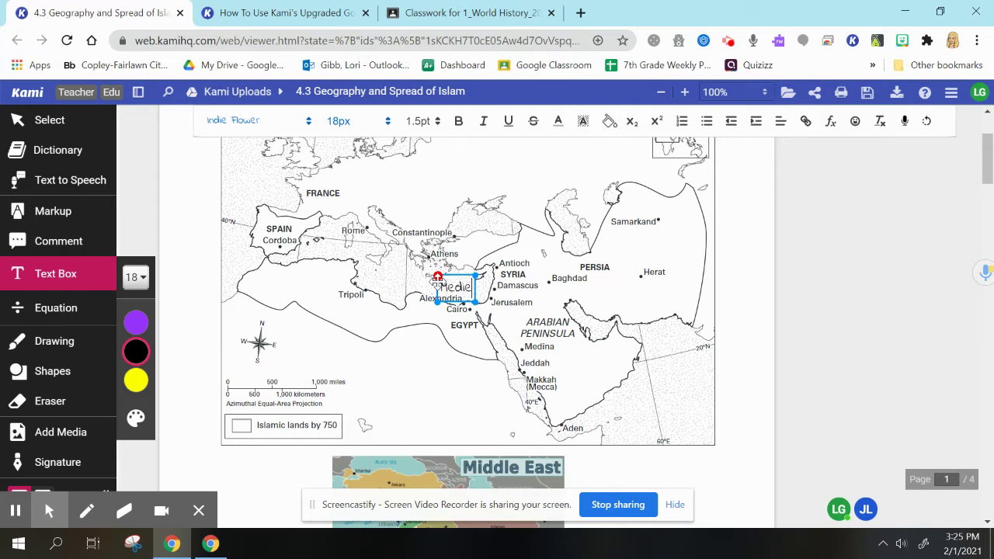
{"action": "key", "text": "BackSpace"}
{"action": "key", "text": "BackSpace"}
{"action": "type", "text": "terra"}
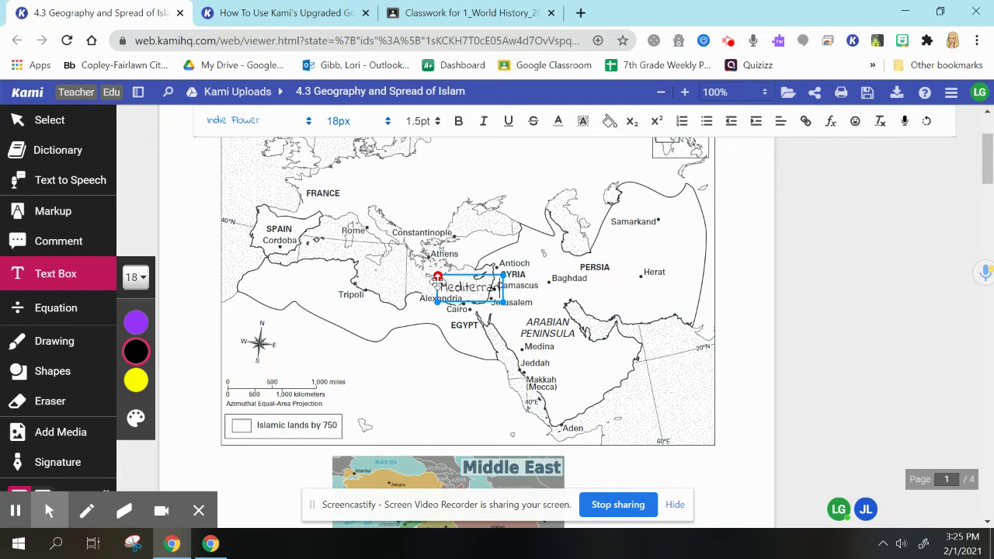
{"action": "type", "text": "nean Sea"}
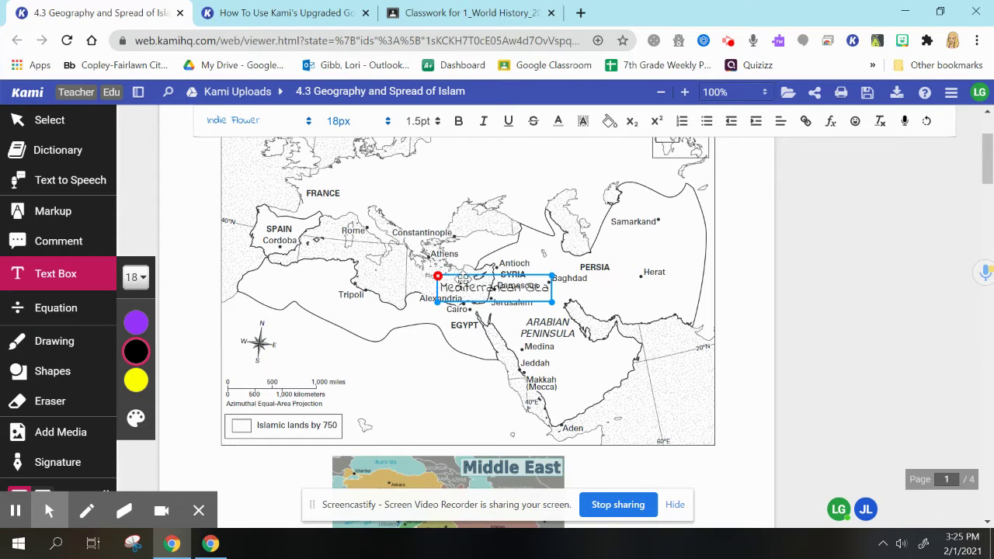
Shift the Mediterranean Sea label into open sea, fill it light blue, and scroll to page 2
{"action": "left_click_drag", "start_coordinate": [459, 278], "coordinate": [384, 267]}
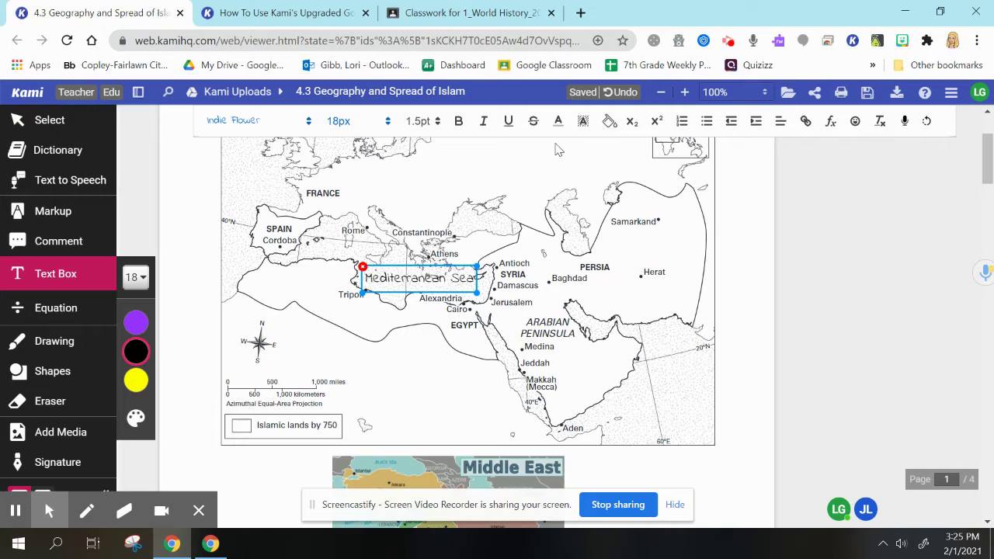
{"action": "left_click", "coordinate": [610, 121]}
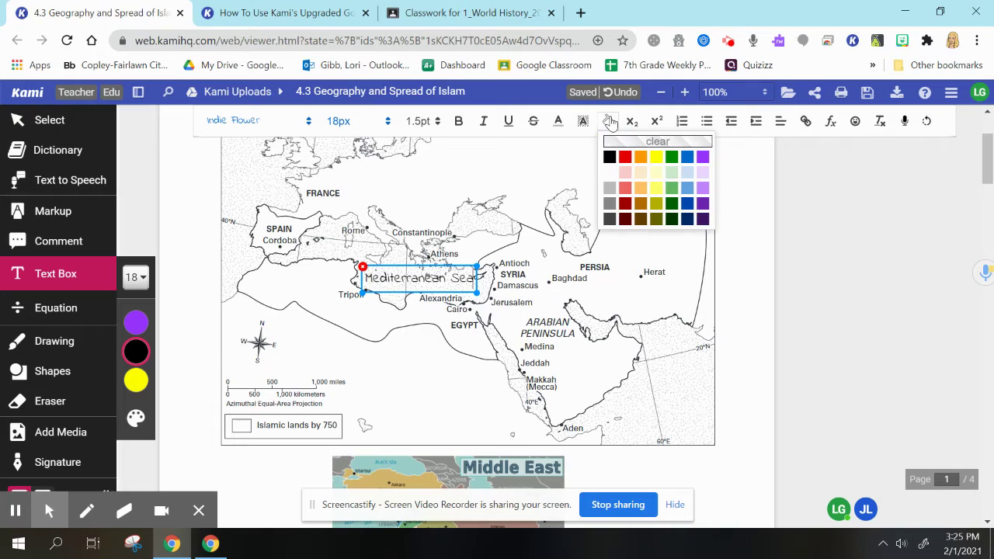
{"action": "left_click", "coordinate": [688, 191]}
{"action": "left_click", "coordinate": [477, 307]}
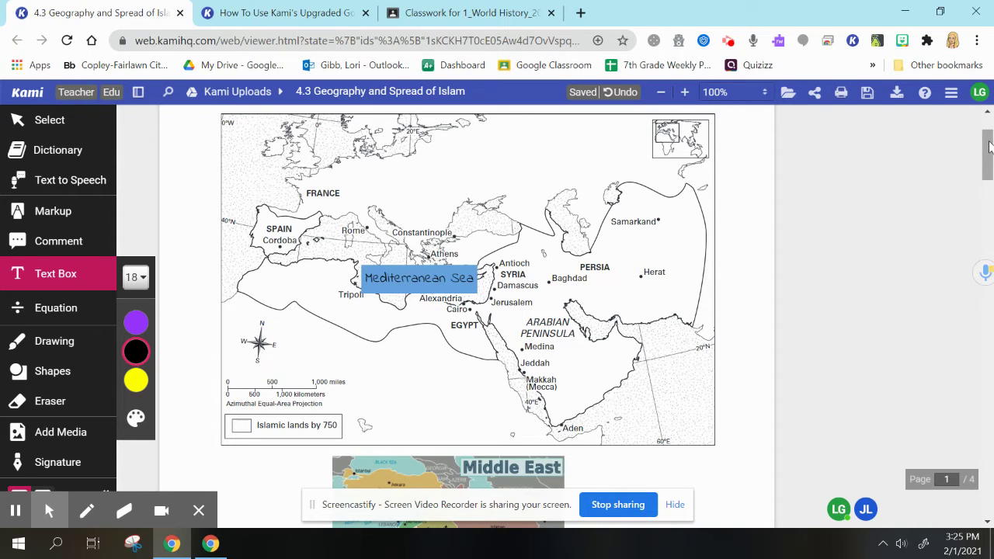
{"action": "left_click", "coordinate": [990, 147]}
{"action": "left_click_drag", "start_coordinate": [990, 147], "coordinate": [989, 236]}
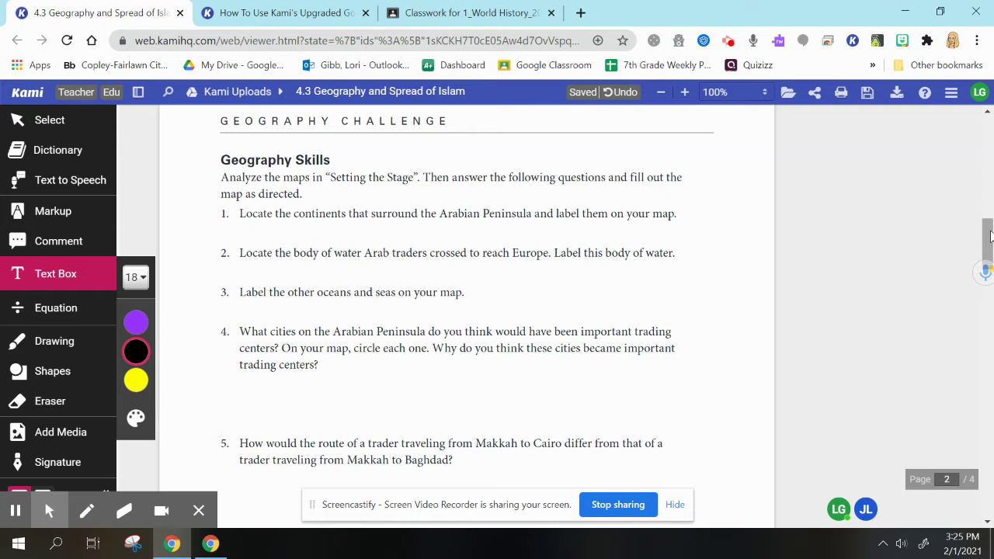
Add an 'Atlantic ocean' label in the top-left sea beside France with light-blue fill
{"action": "left_click_drag", "start_coordinate": [989, 236], "coordinate": [989, 168]}
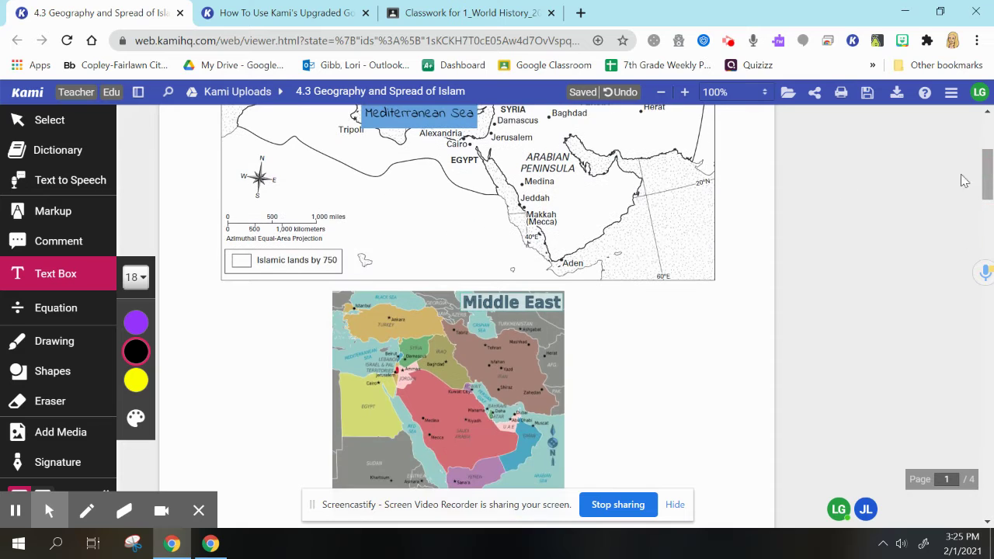
{"action": "left_click", "coordinate": [682, 423]}
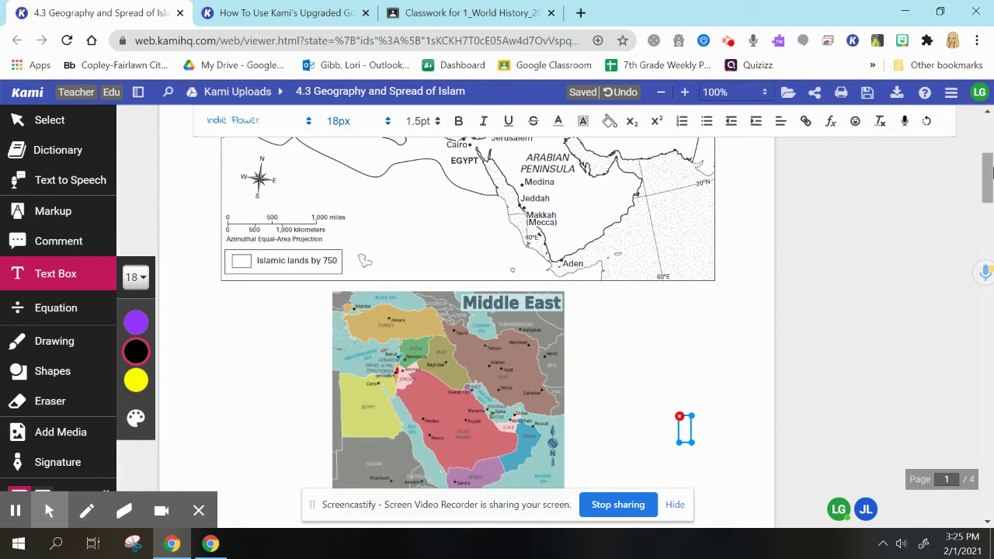
{"action": "left_click_drag", "start_coordinate": [988, 171], "coordinate": [988, 146]}
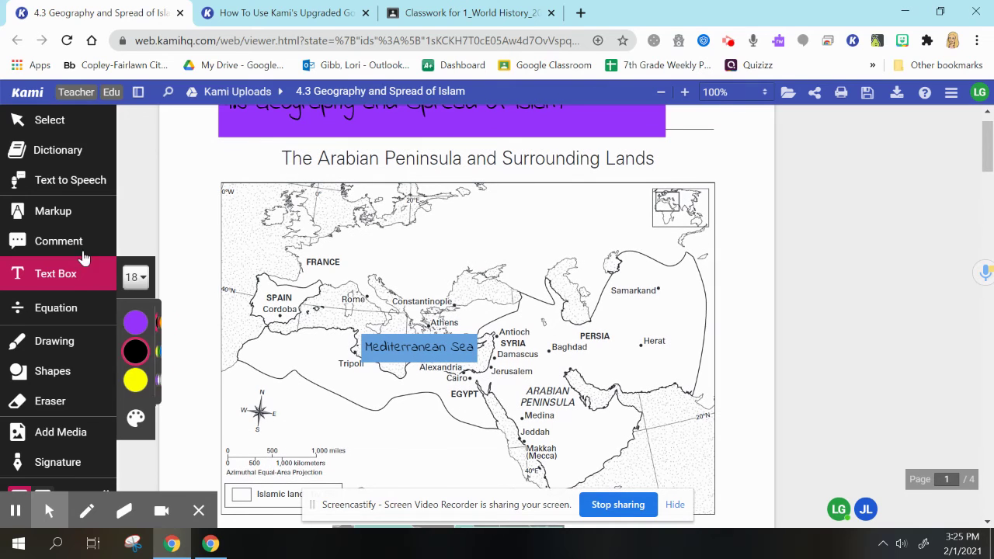
{"action": "left_click", "coordinate": [230, 247]}
{"action": "type", "text": "Atlantic"}
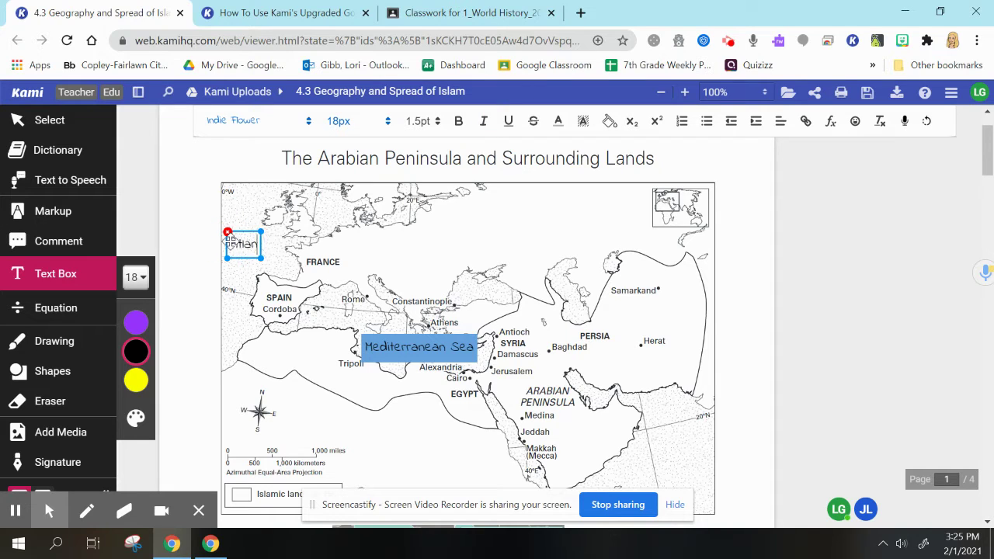
{"action": "type", "text": " ocean"}
{"action": "left_click", "coordinate": [609, 123]}
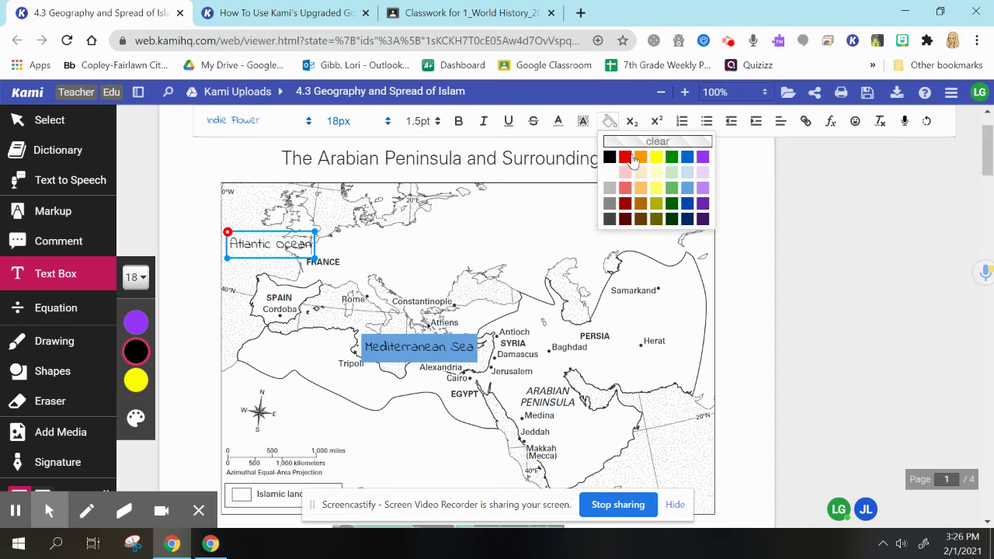
{"action": "left_click", "coordinate": [691, 187]}
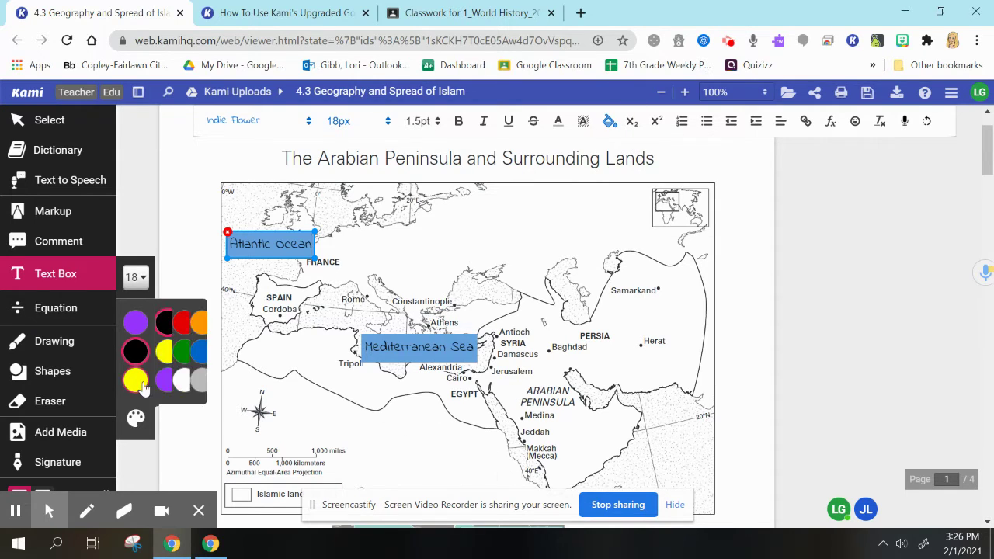
Add a two-line 'Red Sea' label beside Egypt and Jeddah, filled light blue
{"action": "scroll", "coordinate": [988, 148], "scroll_direction": "down", "scroll_amount": 4}
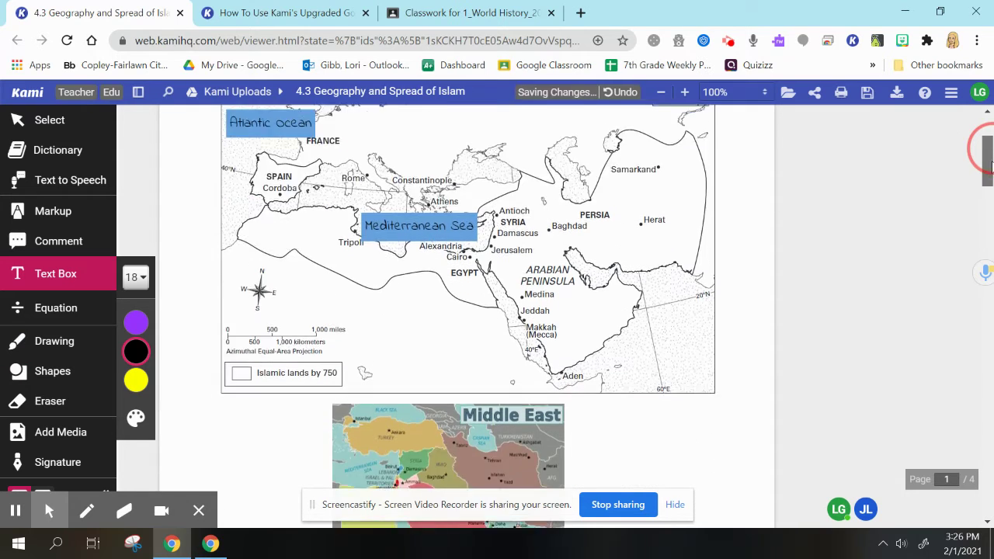
{"action": "left_click", "coordinate": [399, 389]}
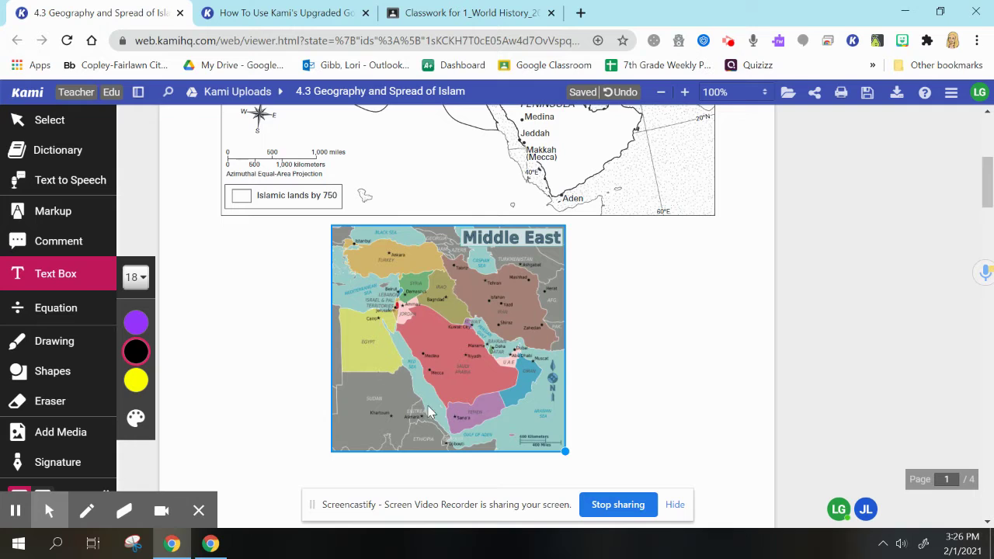
{"action": "scroll", "coordinate": [466, 311], "scroll_direction": "up", "scroll_amount": 2}
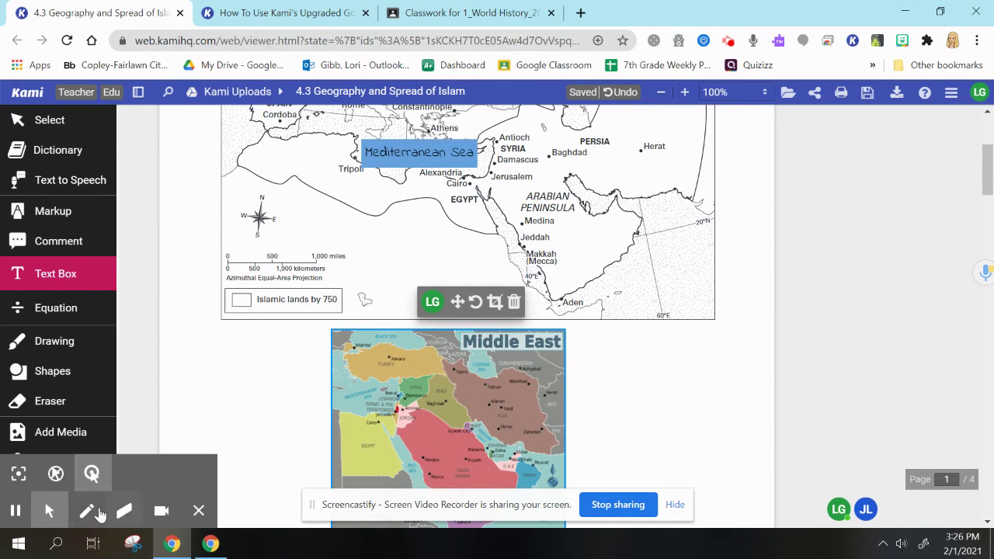
{"action": "mouse_move", "coordinate": [85, 274]}
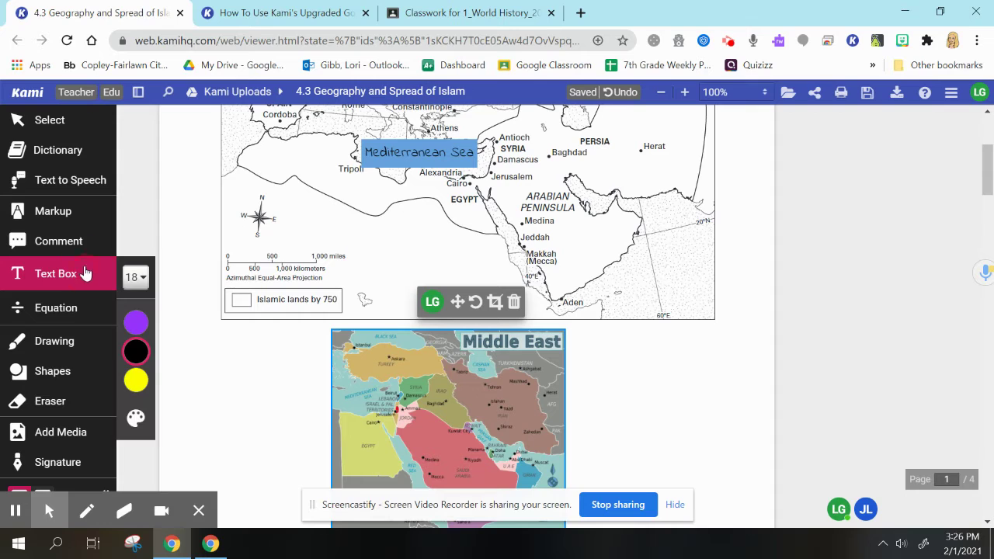
{"action": "left_click", "coordinate": [133, 352]}
{"action": "left_click", "coordinate": [487, 198]}
{"action": "type", "text": "Red Sea"}
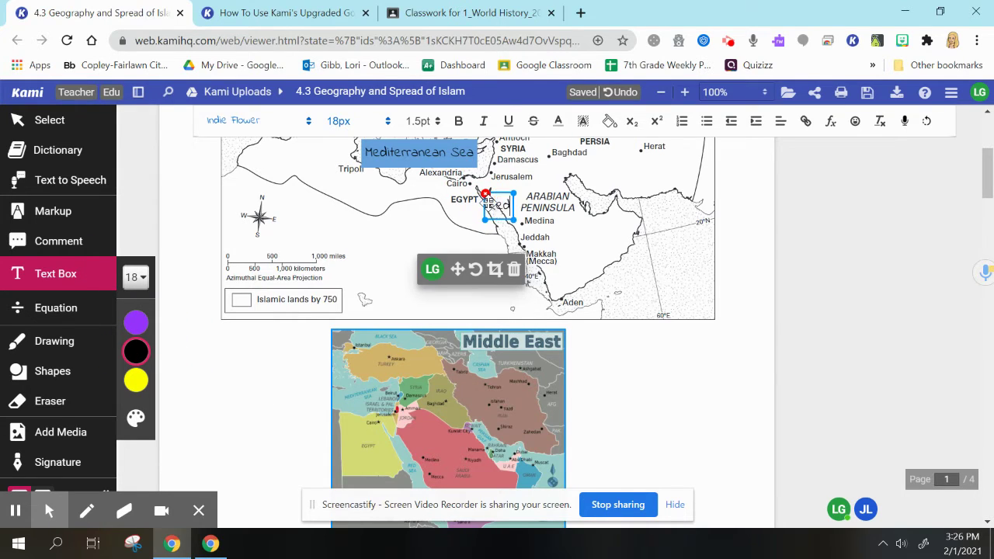
{"action": "key", "text": "Return"}
{"action": "type", "text": "Sea"}
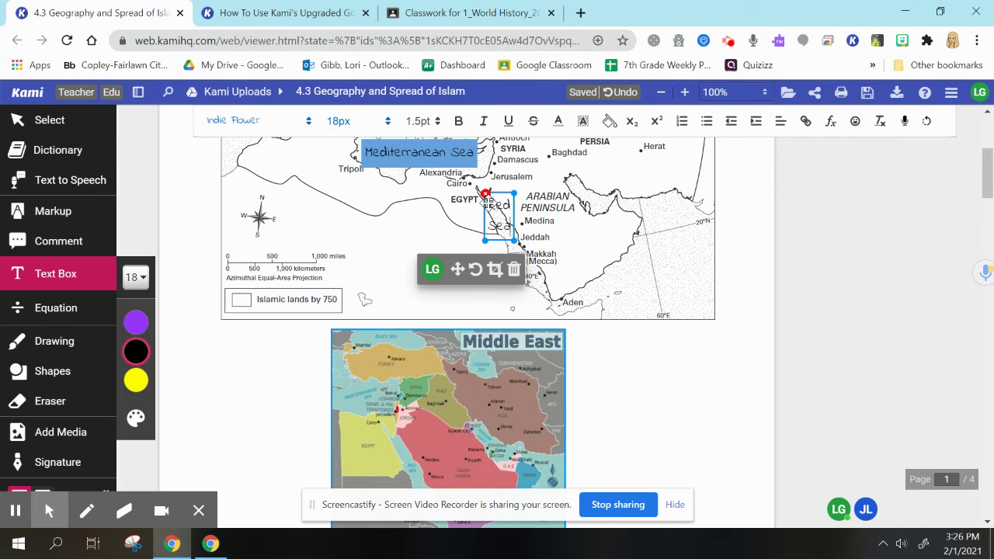
{"action": "left_click", "coordinate": [612, 122]}
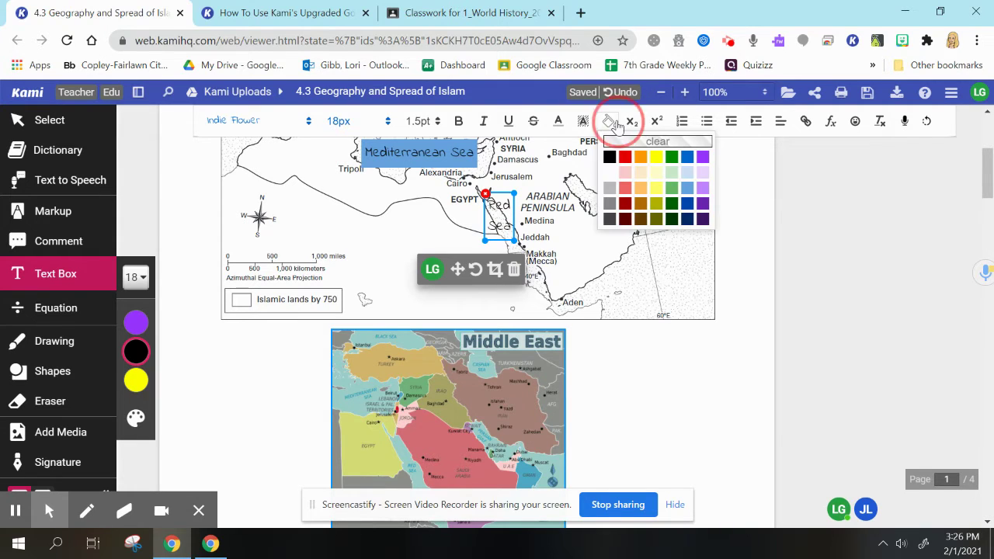
{"action": "left_click", "coordinate": [687, 187]}
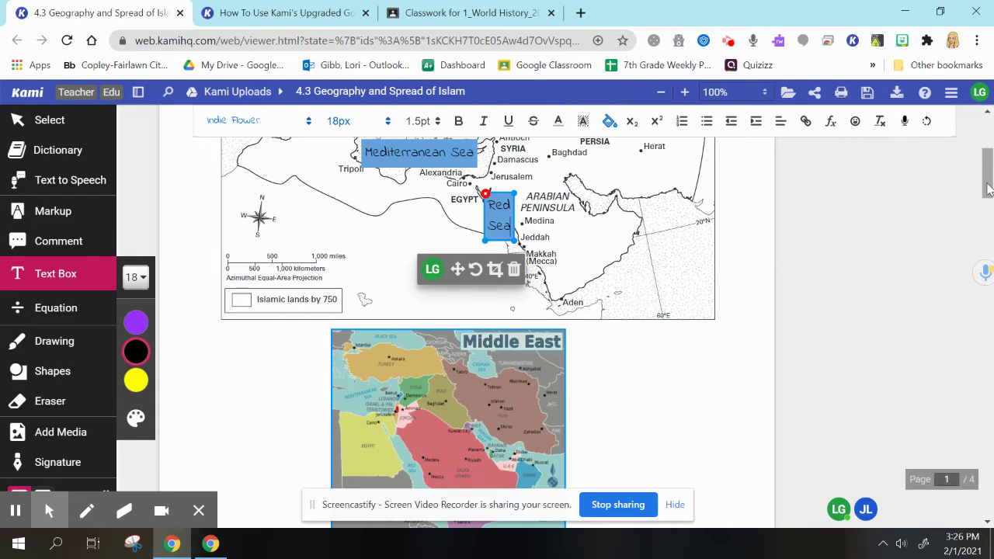
{"action": "left_click_drag", "start_coordinate": [987, 191], "coordinate": [987, 177]}
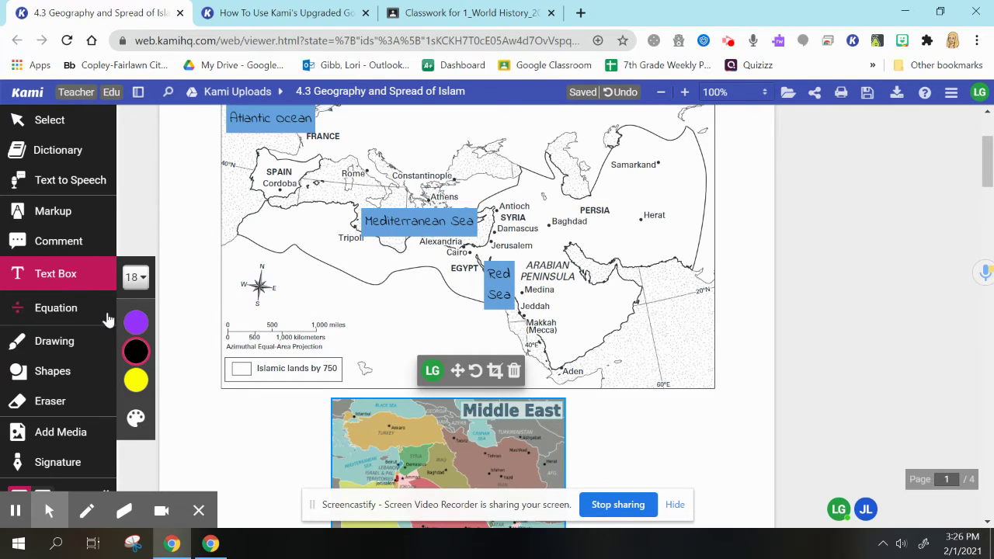
Add a light-blue 'Black Sea' label north of Constantinople
{"action": "left_click", "coordinate": [133, 353]}
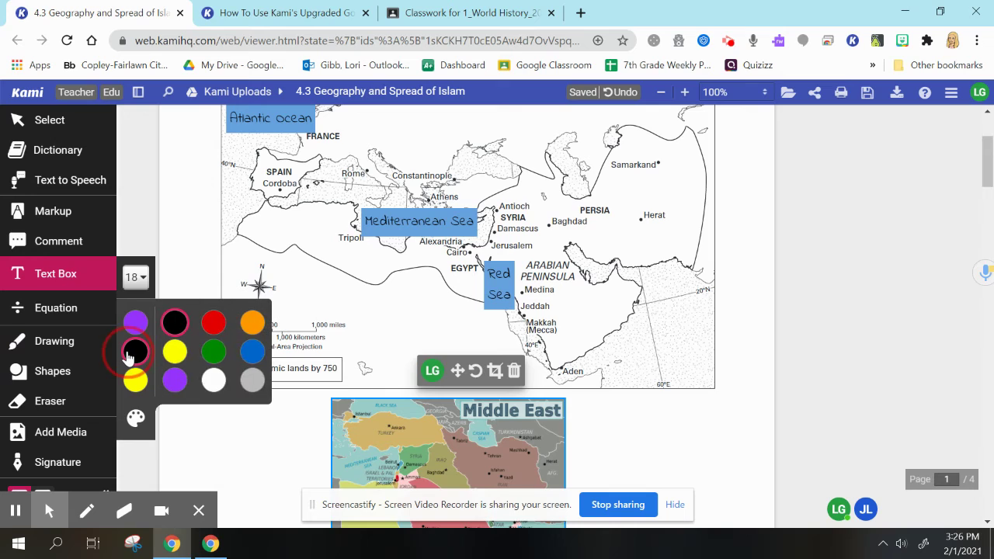
{"action": "left_click", "coordinate": [446, 155]}
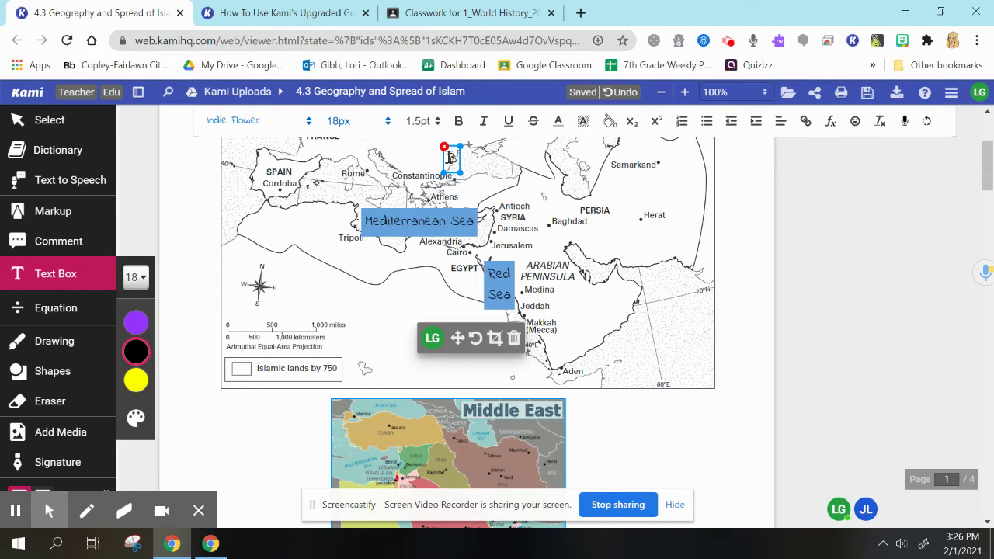
{"action": "type", "text": "Black Sea"}
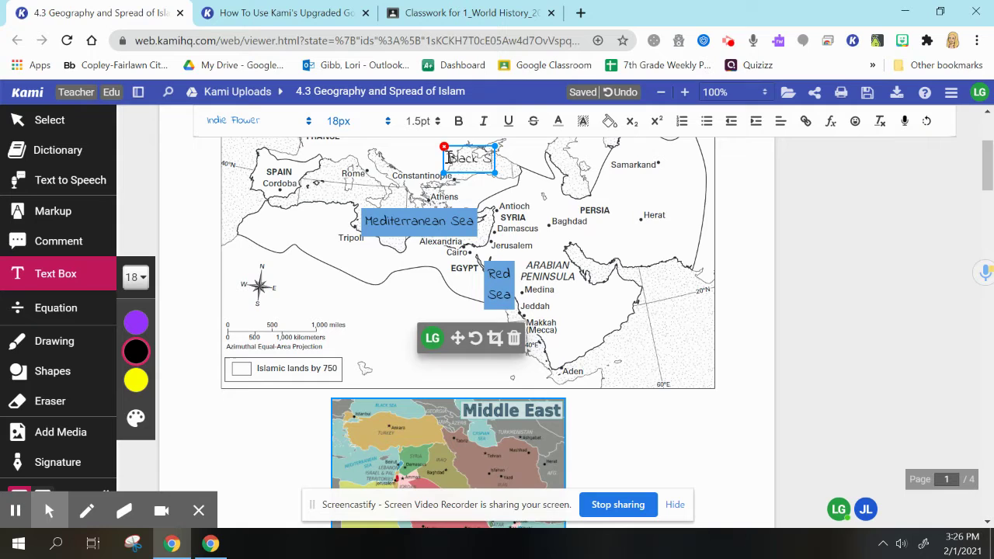
{"action": "left_click", "coordinate": [610, 122]}
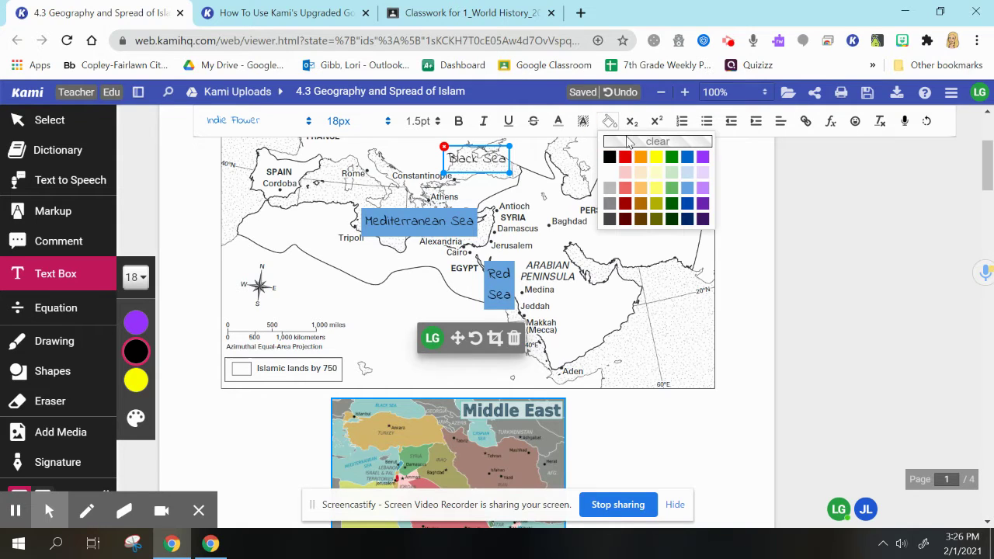
{"action": "left_click", "coordinate": [688, 189]}
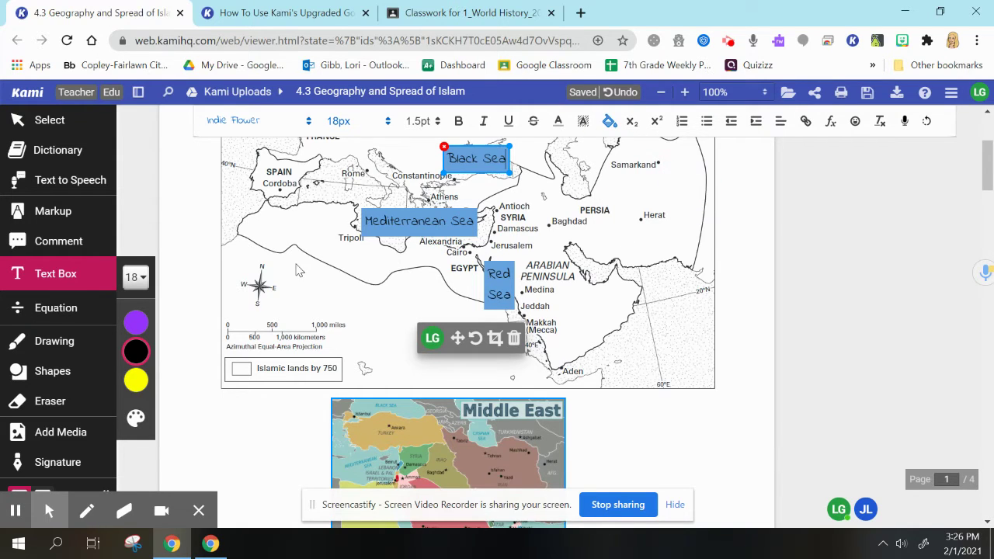
{"action": "mouse_move", "coordinate": [144, 358]}
{"action": "left_click", "coordinate": [558, 159]}
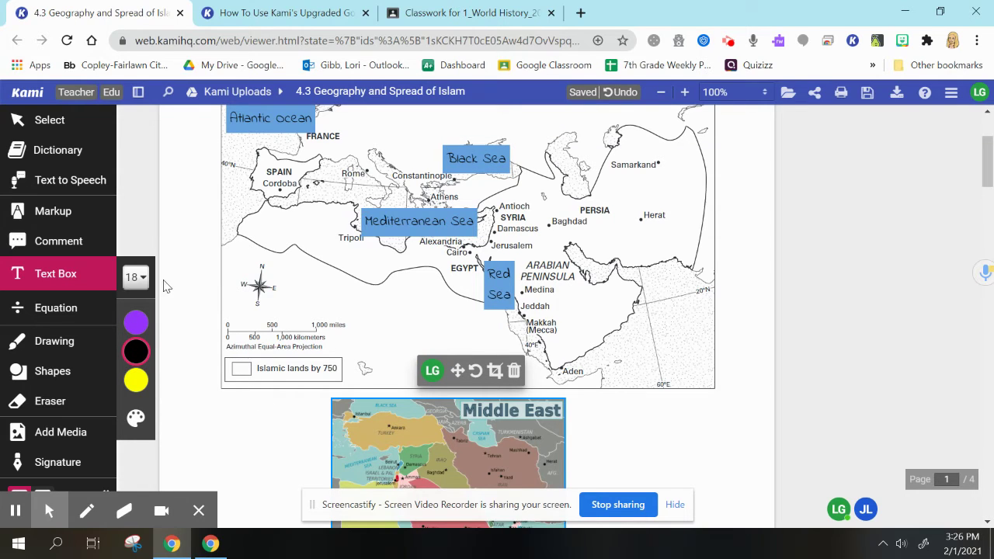
Label the Caspian Sea with a light-blue filled 'Caspian' text box
{"action": "left_click", "coordinate": [81, 281]}
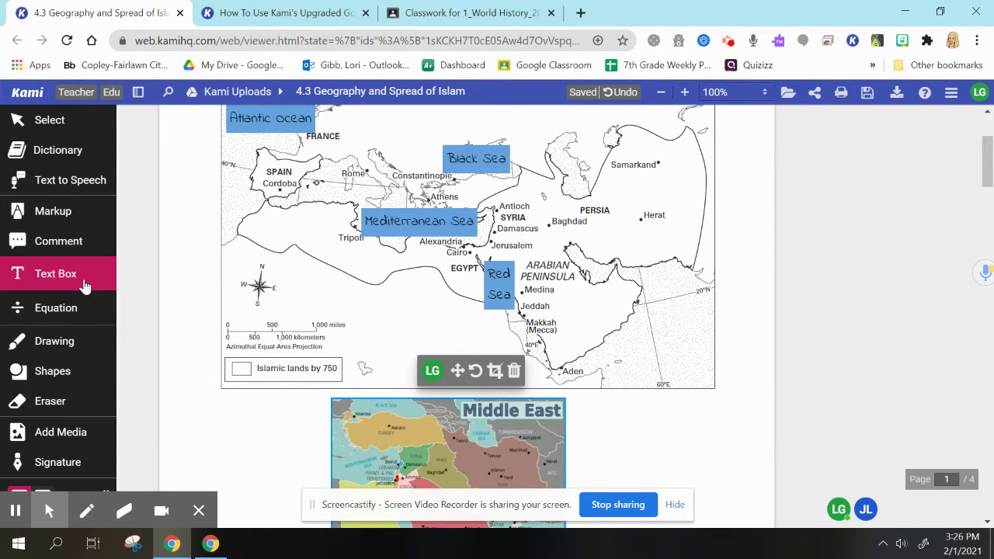
{"action": "left_click", "coordinate": [84, 286]}
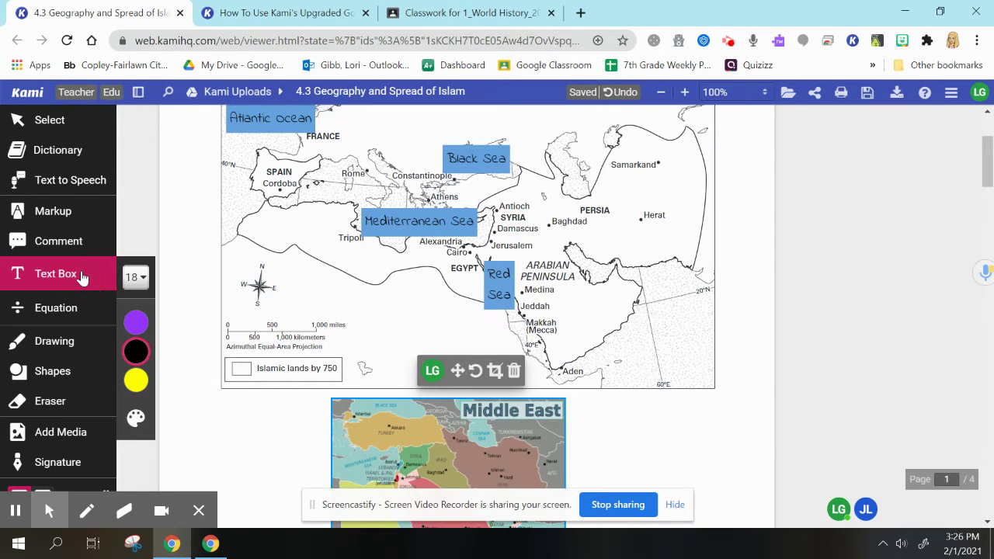
{"action": "left_click", "coordinate": [563, 160]}
{"action": "type", "text": "Caspian Sea"}
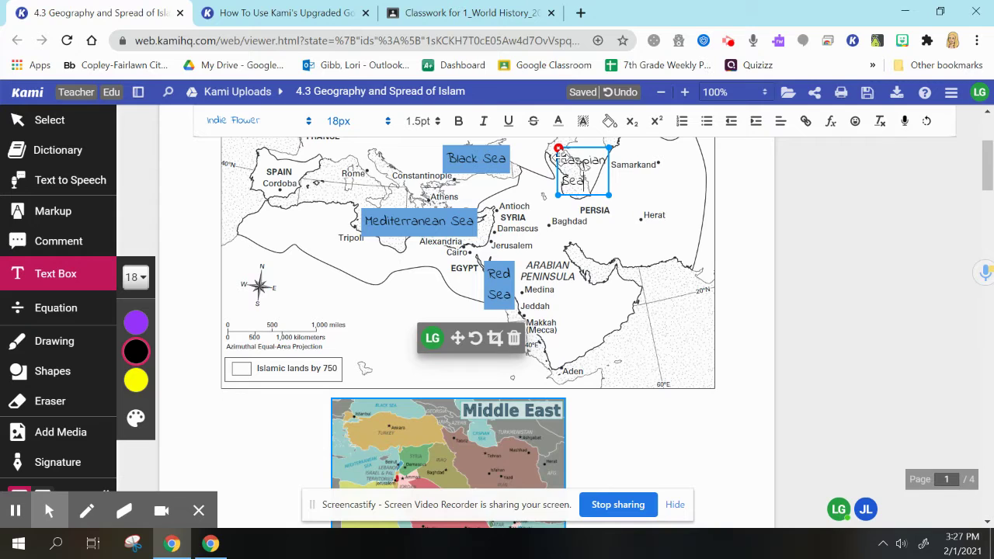
{"action": "left_click", "coordinate": [609, 120]}
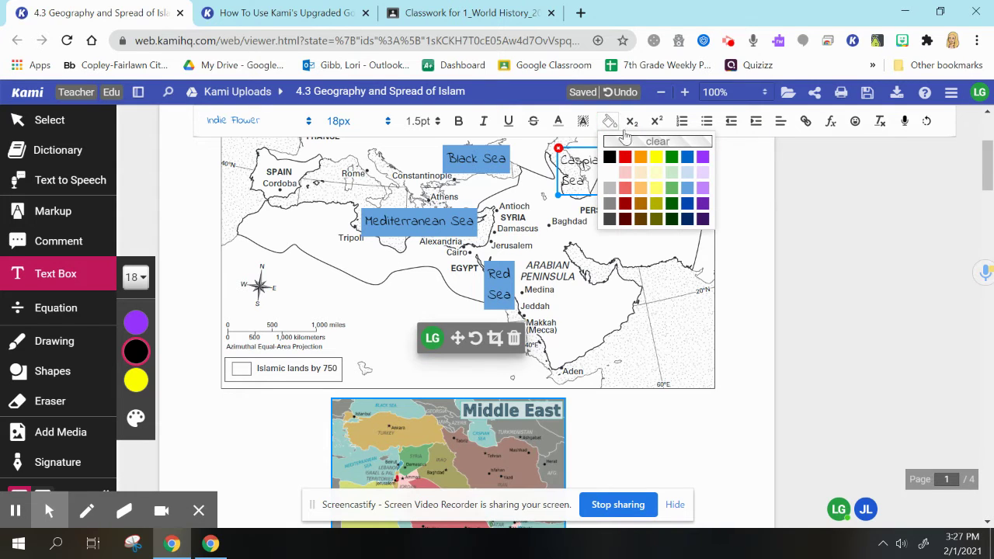
{"action": "left_click", "coordinate": [688, 188]}
{"action": "left_click", "coordinate": [780, 290]}
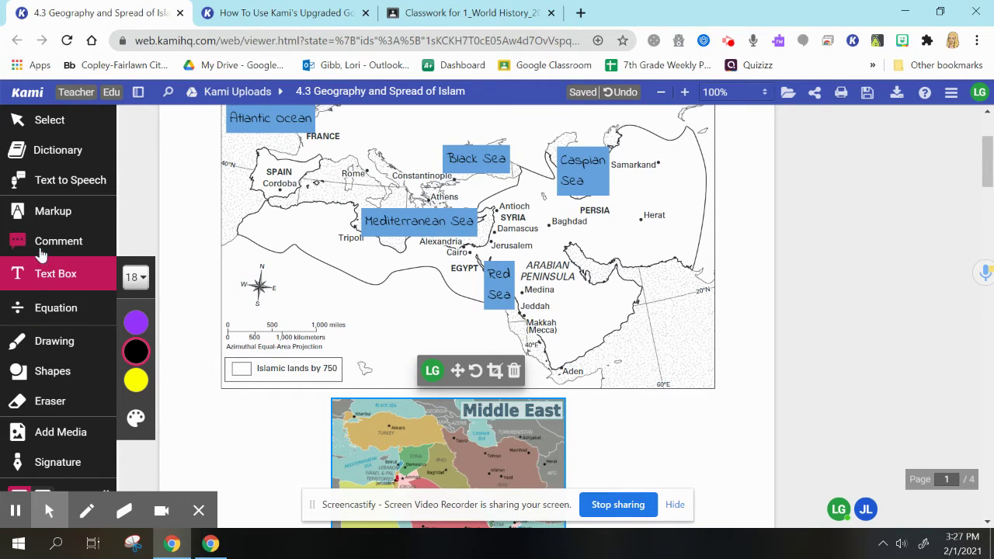
{"action": "left_click", "coordinate": [48, 278]}
{"action": "left_click", "coordinate": [71, 278]}
Add a 'Persian Gulf' label, narrowed so it wraps, with light-blue fill
{"action": "left_click", "coordinate": [572, 250]}
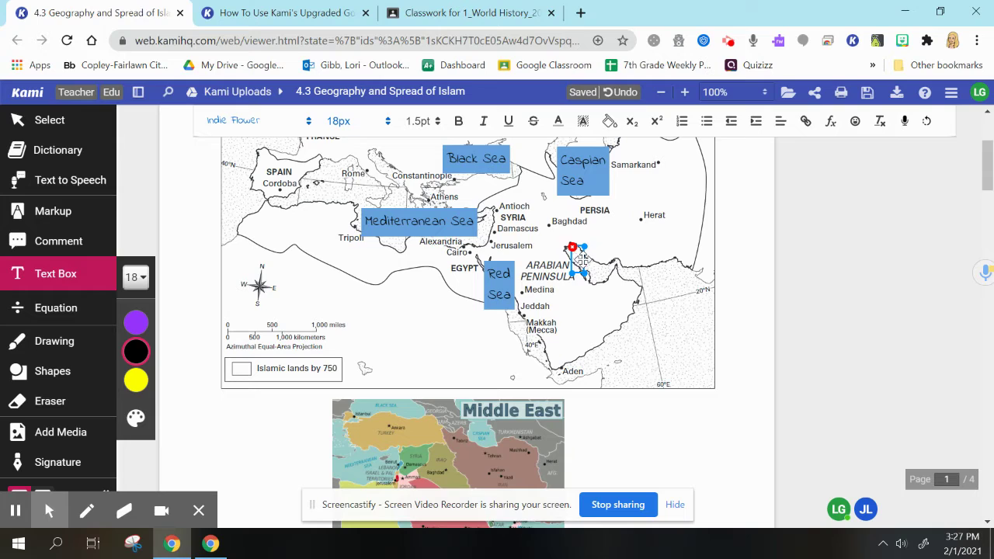
{"action": "type", "text": "Persian G"}
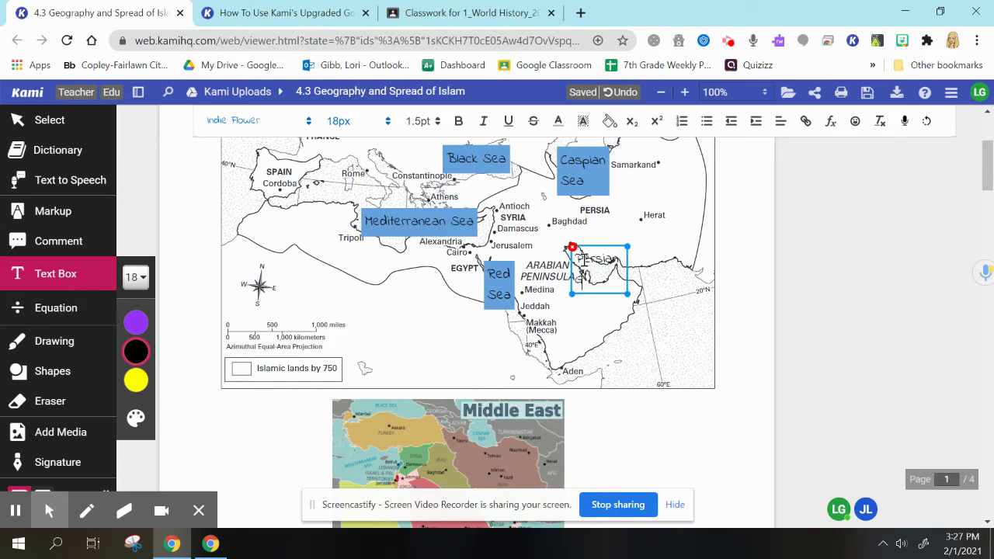
{"action": "type", "text": "ulf"}
{"action": "left_click_drag", "start_coordinate": [628, 247], "coordinate": [591, 243]}
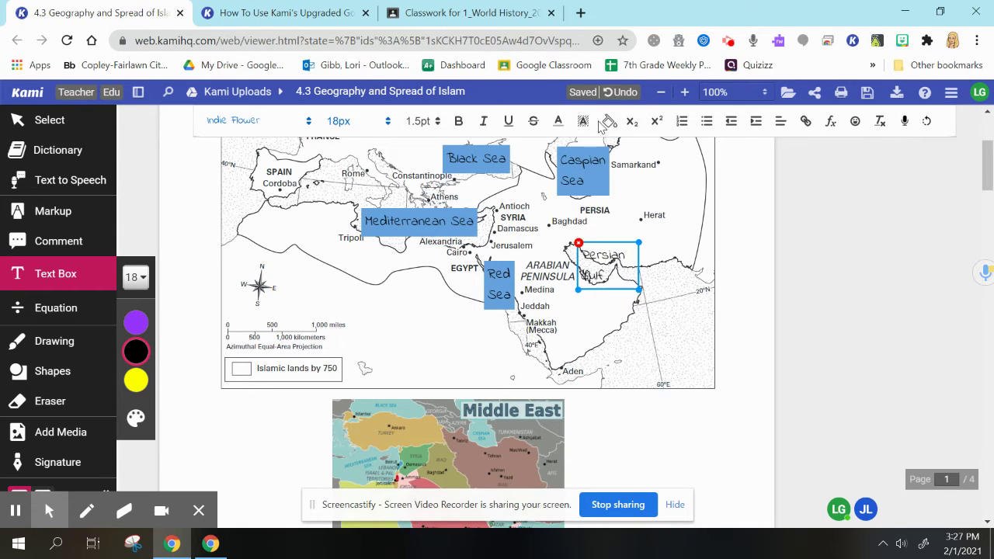
{"action": "left_click", "coordinate": [610, 121]}
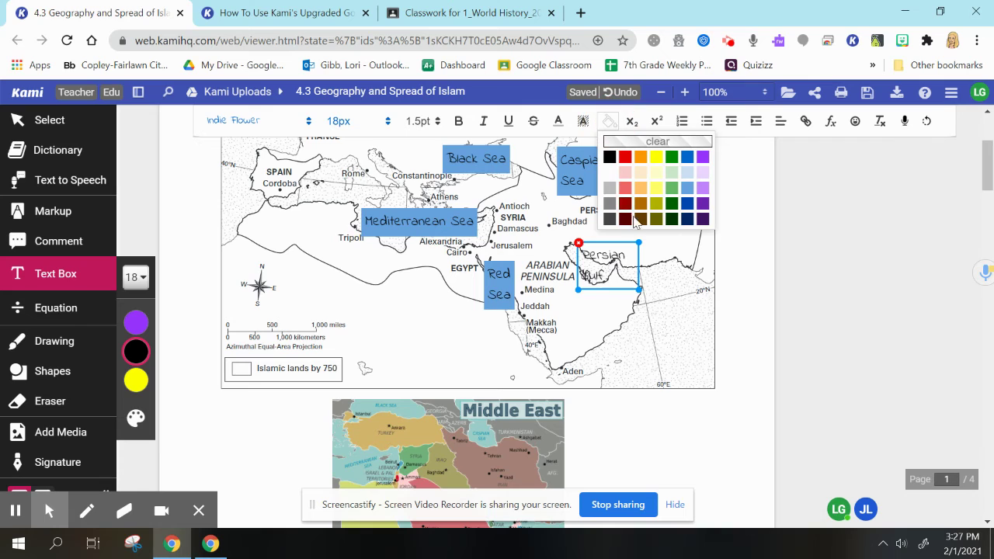
{"action": "left_click", "coordinate": [687, 188]}
{"action": "left_click", "coordinate": [683, 338]}
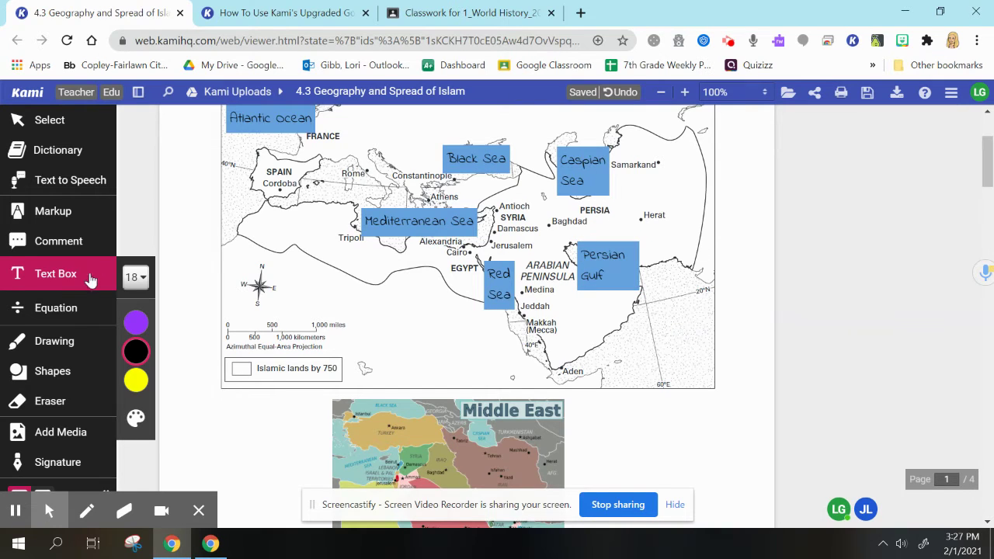
Add a light-blue 'Arabina Sea' label in the Arabian Sea, cancelling accidental page reloads
{"action": "left_click", "coordinate": [136, 352]}
{"action": "left_click", "coordinate": [656, 304]}
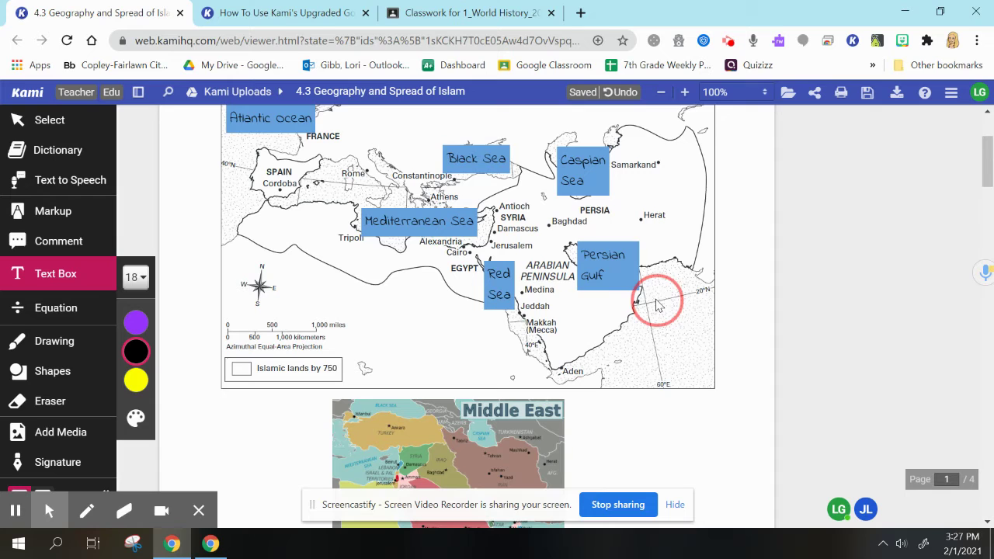
{"action": "right_click", "coordinate": [656, 305]}
{"action": "key", "text": "ctrl+r"}
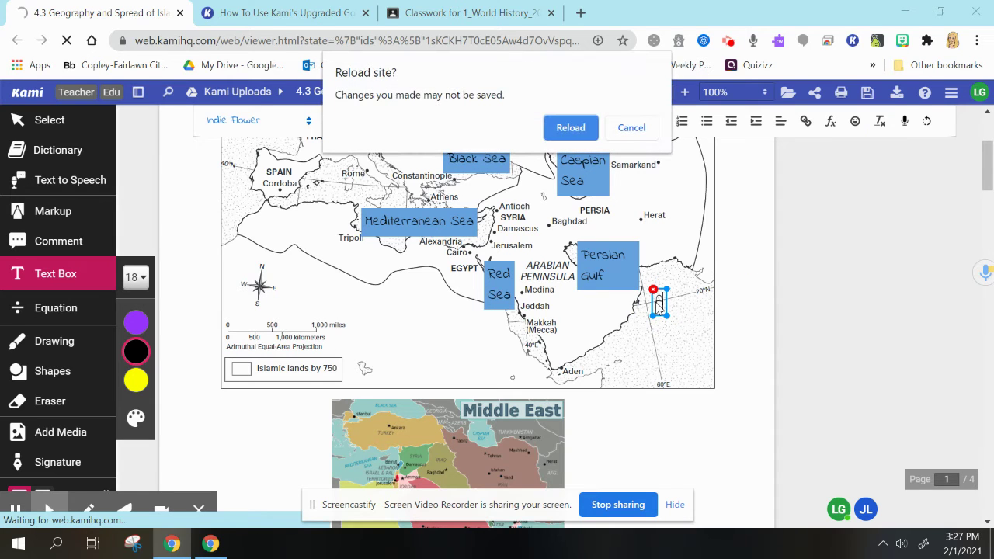
{"action": "left_click", "coordinate": [651, 131]}
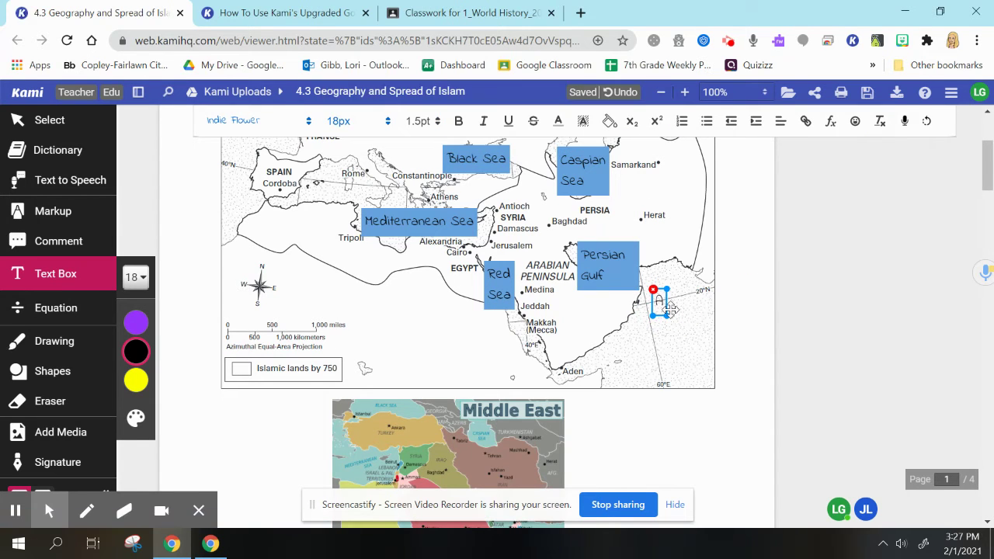
{"action": "key", "text": "ctrl+r"}
{"action": "type", "text": "A"}
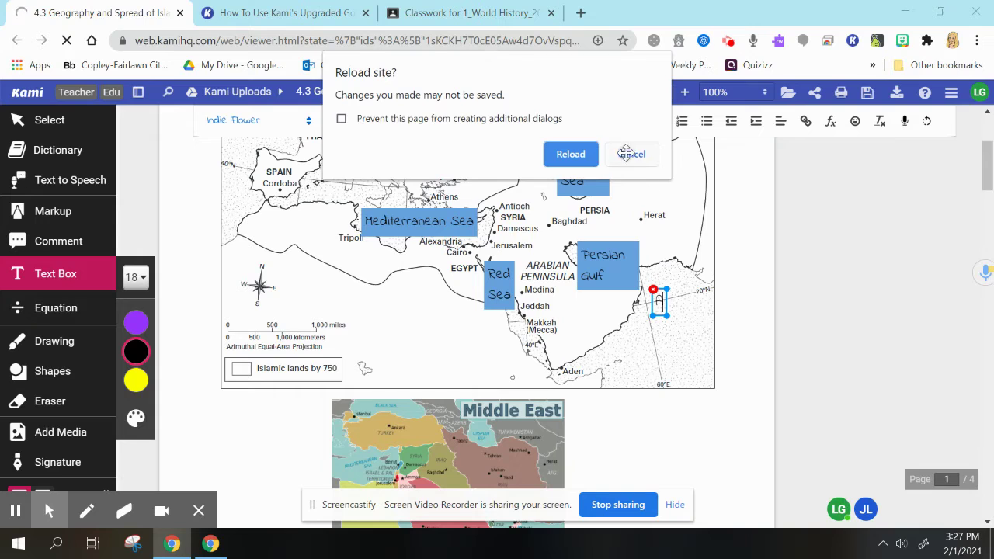
{"action": "left_click", "coordinate": [632, 154]}
{"action": "type", "text": "rabina Sea"}
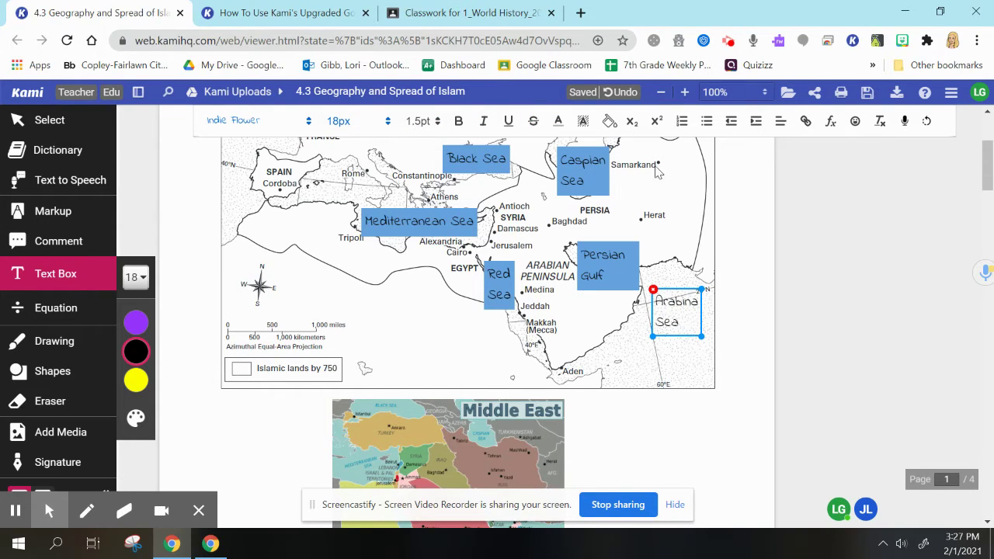
{"action": "left_click", "coordinate": [610, 121]}
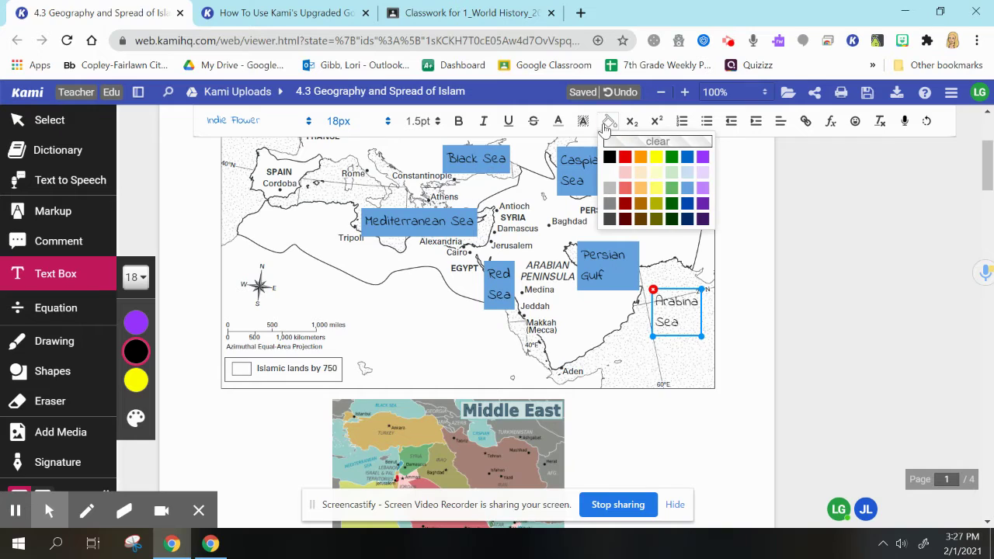
{"action": "left_click", "coordinate": [688, 188]}
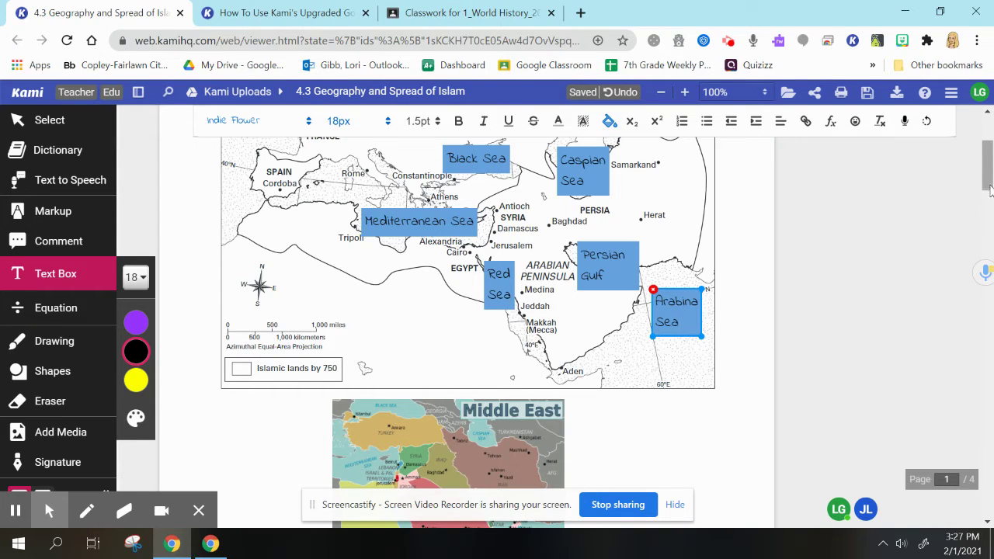
{"action": "left_click_drag", "start_coordinate": [992, 181], "coordinate": [991, 265]}
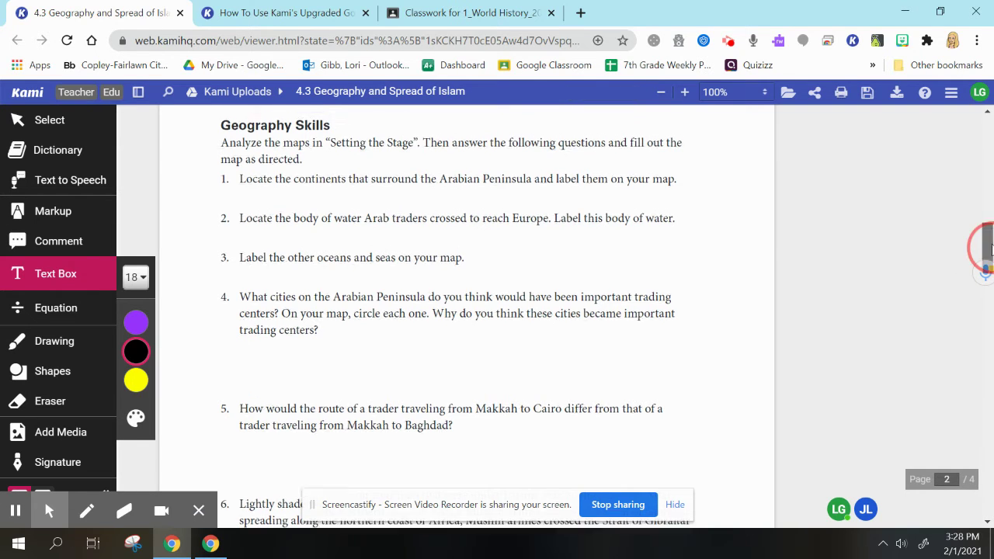
{"action": "left_click_drag", "start_coordinate": [988, 249], "coordinate": [989, 152]}
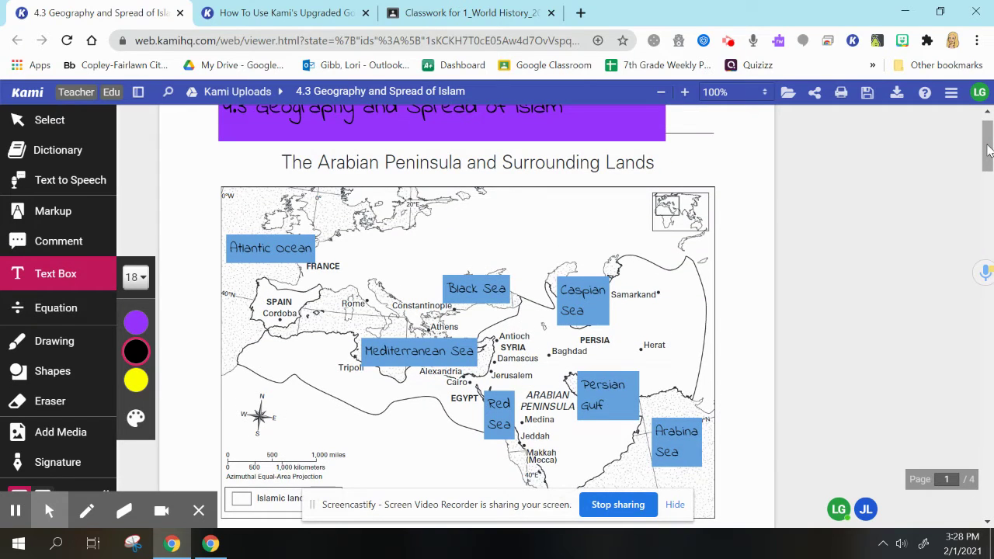
Circle Constantinople and Cairo with yellow Ellipse shapes, then scroll down to page 2's questions
{"action": "left_click", "coordinate": [62, 374]}
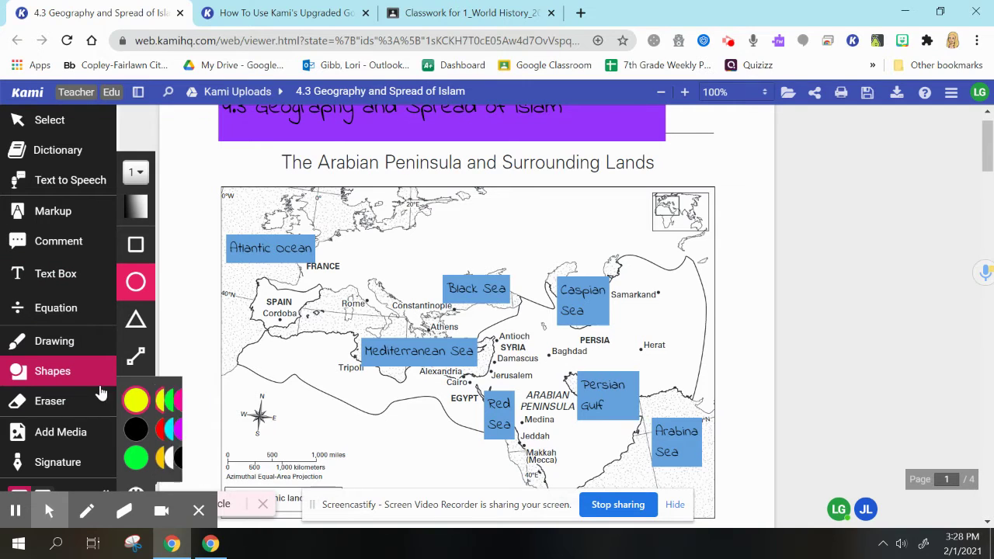
{"action": "mouse_move", "coordinate": [134, 400]}
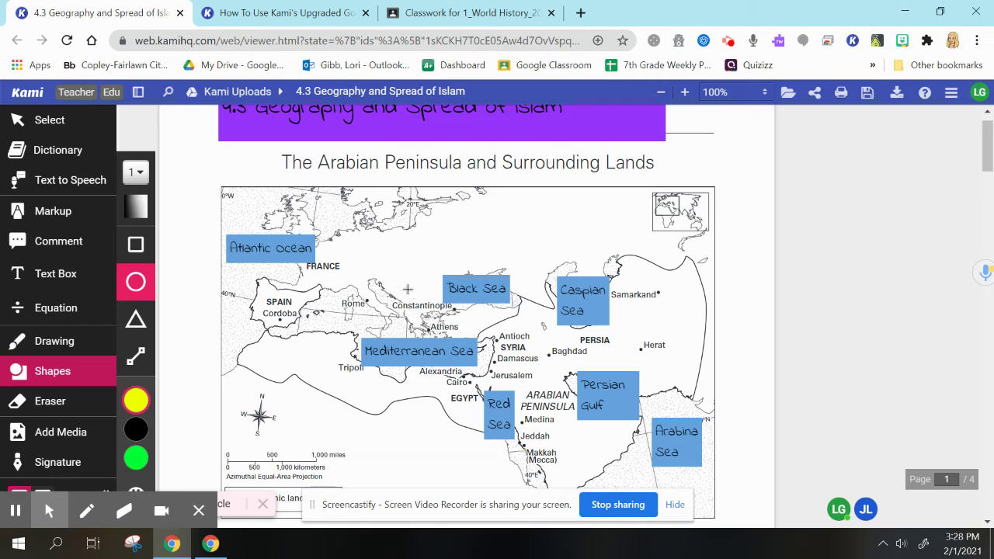
{"action": "left_click_drag", "start_coordinate": [380, 295], "coordinate": [469, 316]}
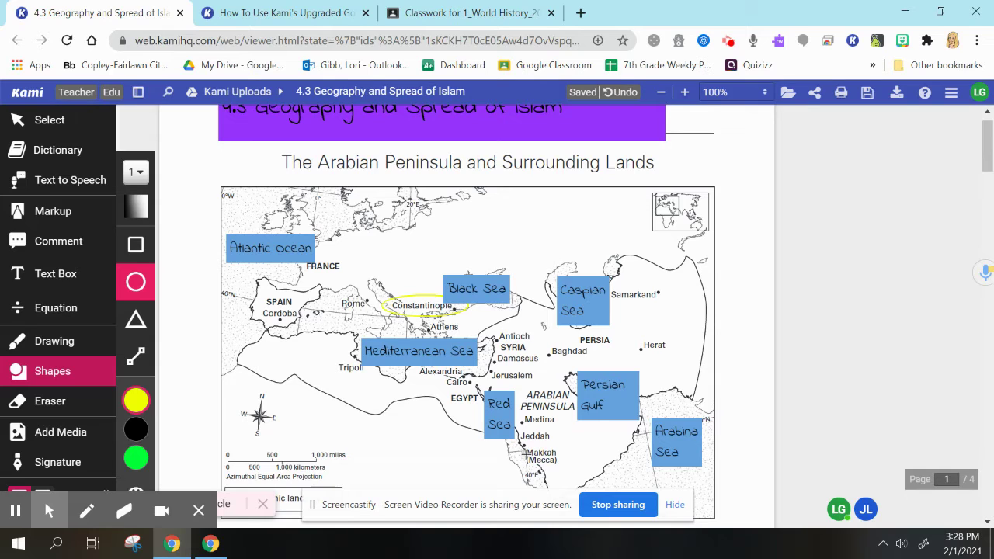
{"action": "left_click_drag", "start_coordinate": [441, 369], "coordinate": [481, 395]}
{"action": "left_click", "coordinate": [136, 400]}
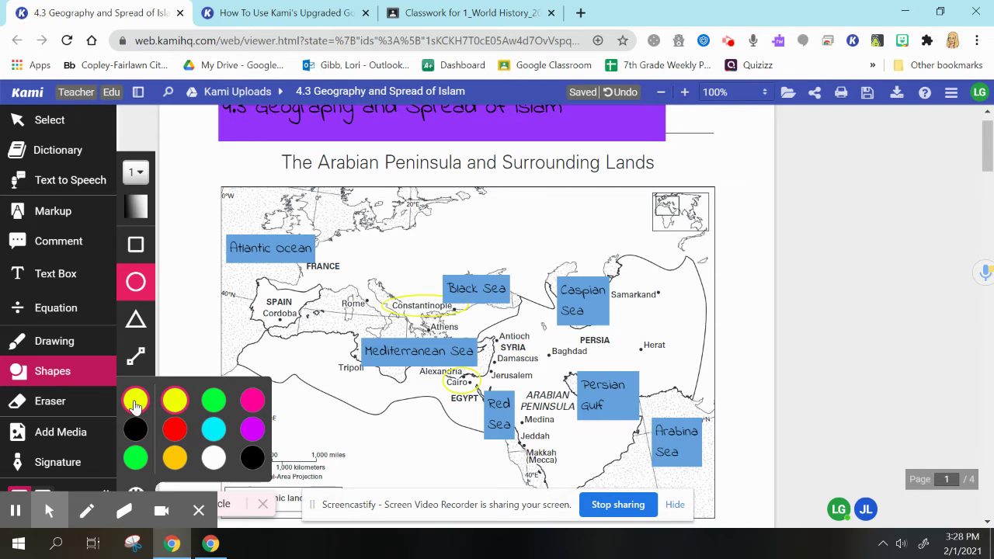
{"action": "left_click", "coordinate": [135, 401]}
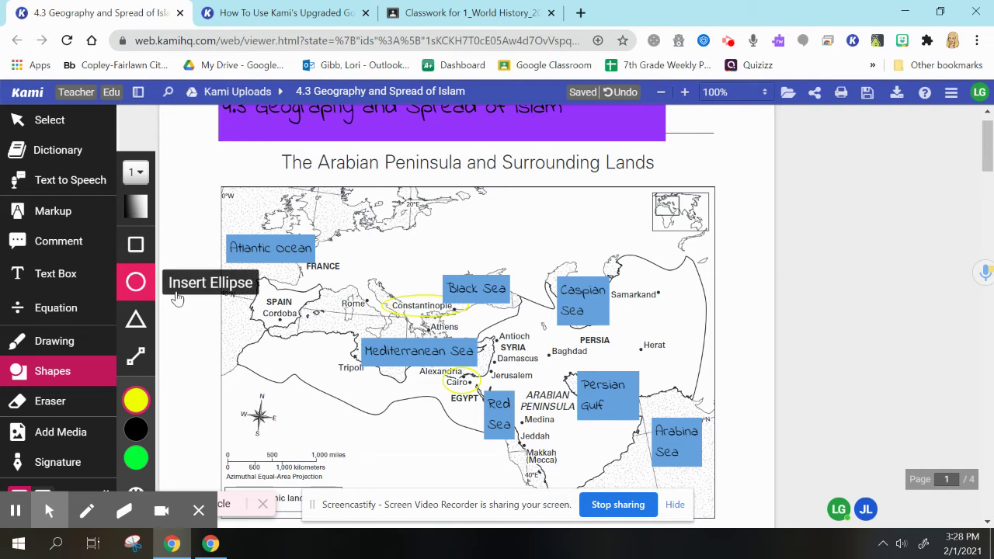
{"action": "scroll", "coordinate": [932, 233], "scroll_direction": "down", "scroll_amount": 12}
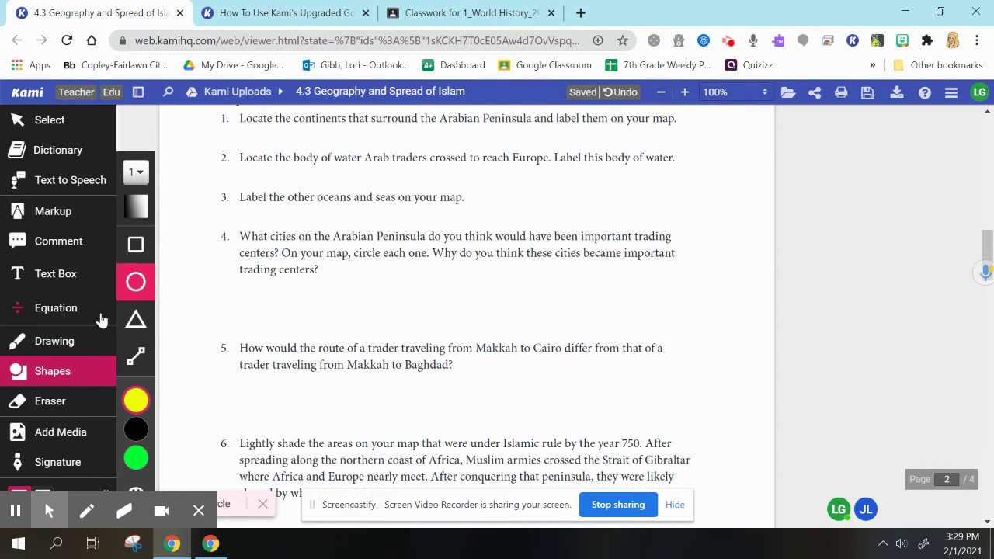
Place an answer text box under question 4 on page 2
{"action": "left_click", "coordinate": [56, 288]}
{"action": "left_click", "coordinate": [134, 353]}
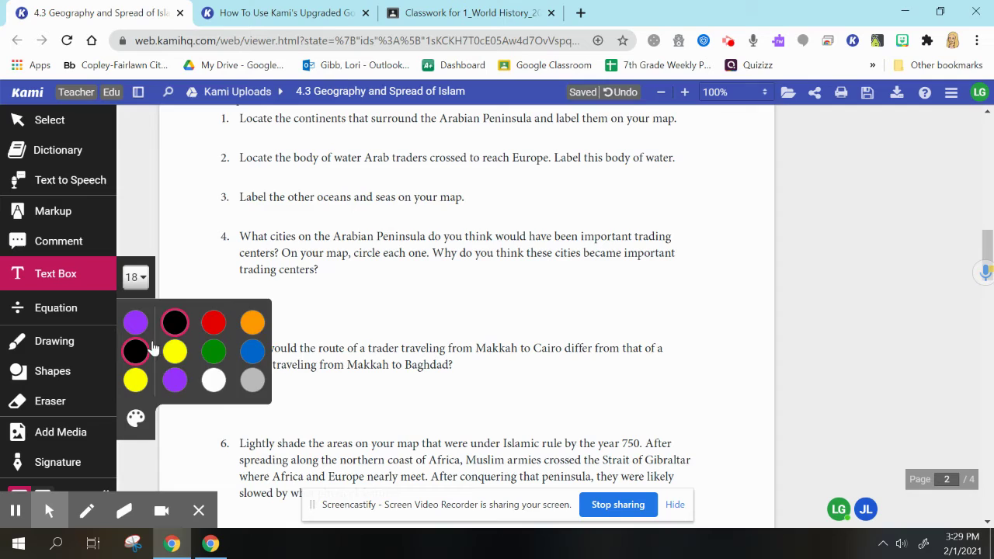
{"action": "left_click", "coordinate": [272, 282]}
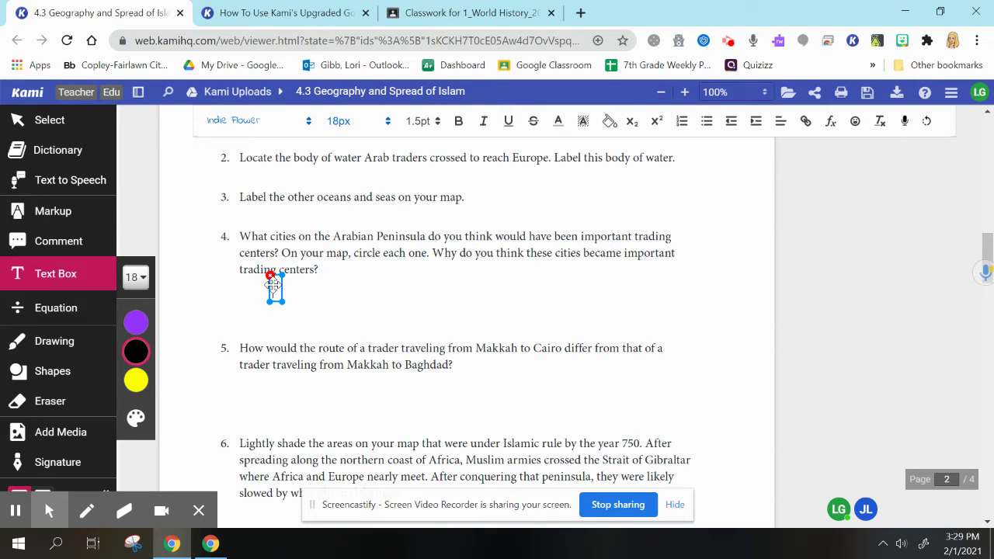
{"action": "left_click_drag", "start_coordinate": [984, 245], "coordinate": [985, 280]}
{"action": "scroll", "coordinate": [985, 270], "scroll_direction": "up", "scroll_amount": 1}
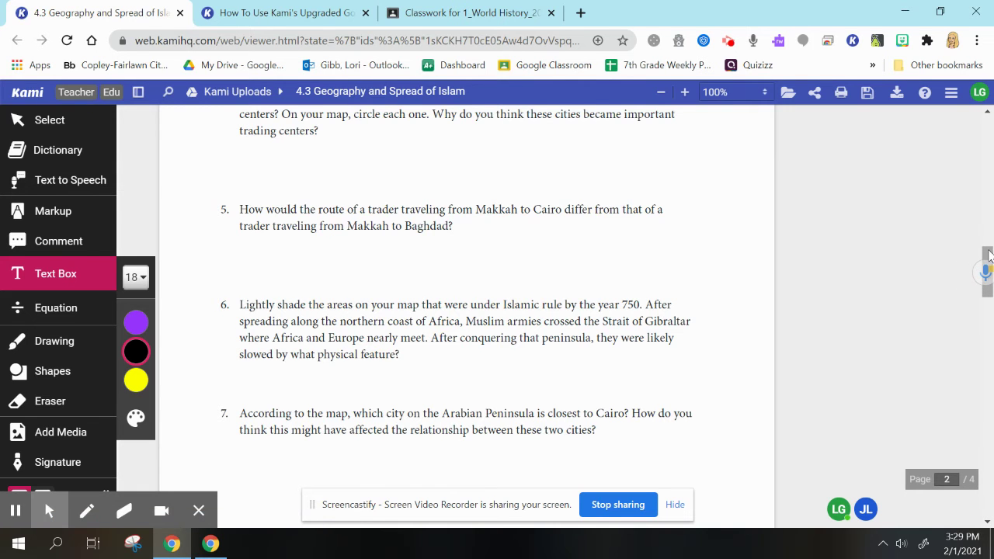
{"action": "left_click_drag", "start_coordinate": [988, 273], "coordinate": [986, 148]}
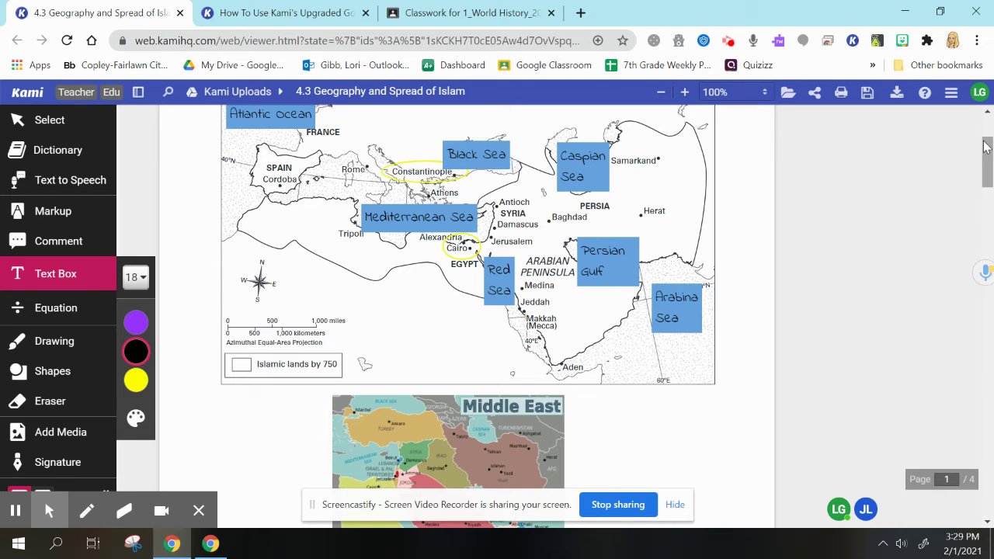
{"action": "left_click_drag", "start_coordinate": [986, 148], "coordinate": [988, 264]}
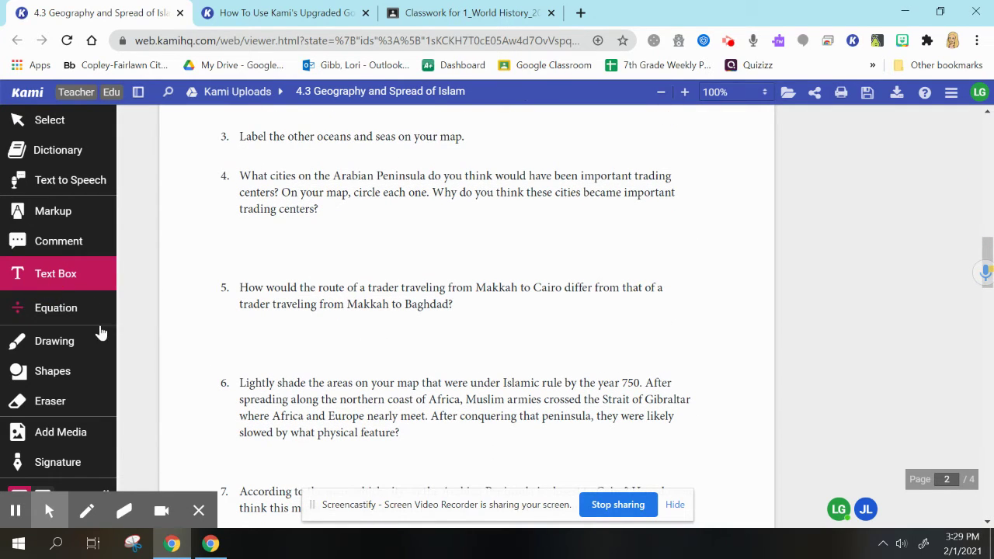
Add a text box below question 5 and erase the stray typed characters
{"action": "left_click", "coordinate": [93, 291]}
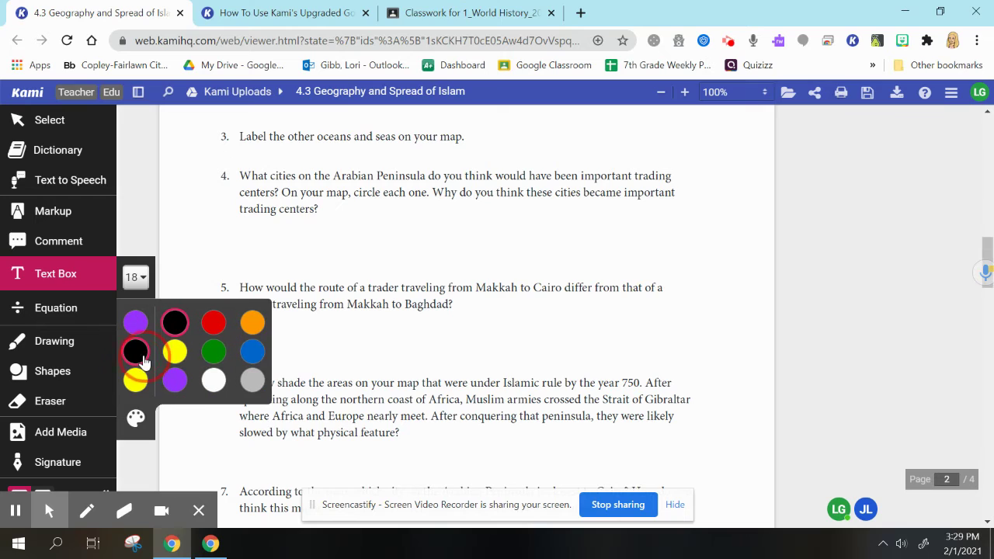
{"action": "left_click", "coordinate": [287, 327]}
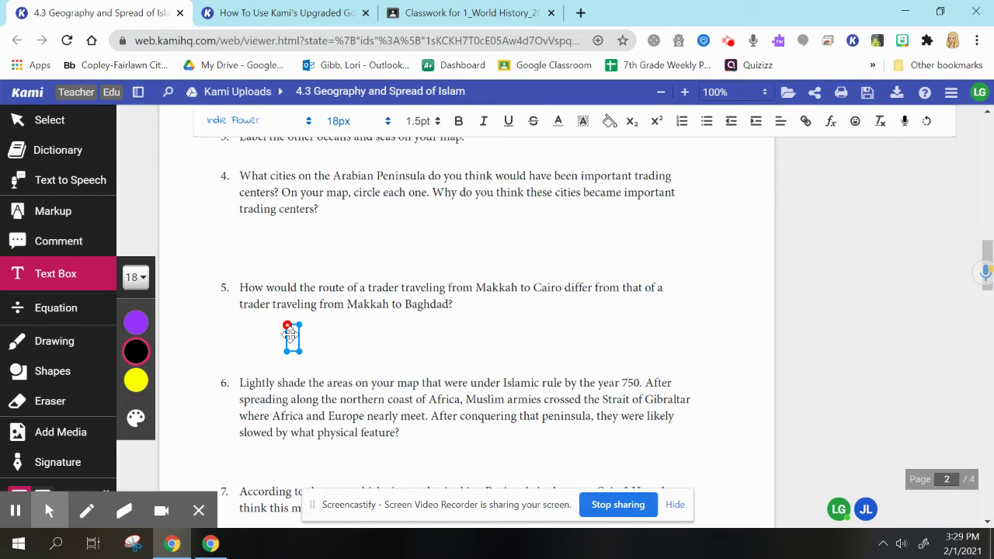
{"action": "type", "text": "sfjdkf"}
{"action": "key", "text": "BackSpace"}
{"action": "key", "text": "BackSpace"}
{"action": "key", "text": "BackSpace"}
{"action": "key", "text": "BackSpace"}
{"action": "key", "text": "BackSpace"}
{"action": "key", "text": "BackSpace"}
Scroll between page 2 and the map to review the labels and yellow circles
{"action": "left_click_drag", "start_coordinate": [988, 256], "coordinate": [991, 155]}
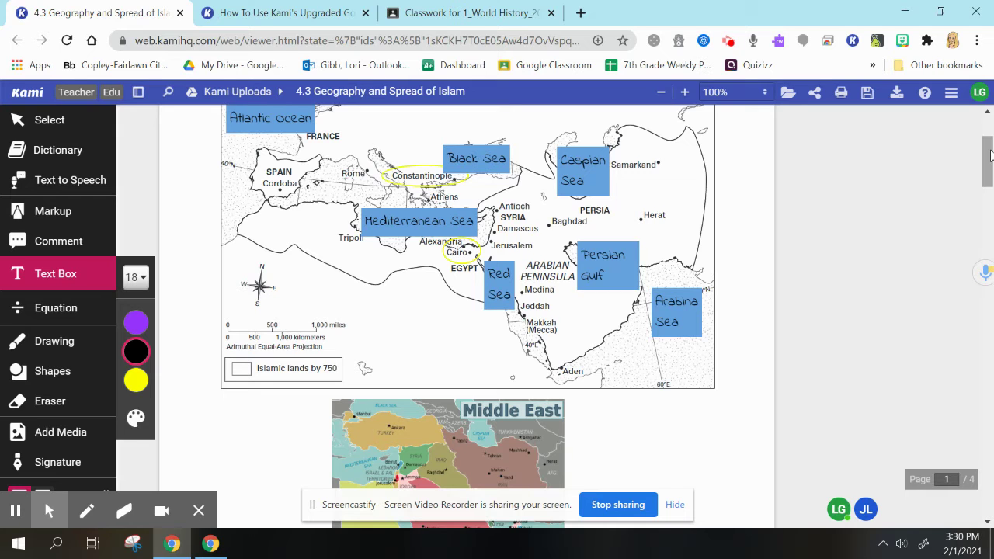
{"action": "left_click_drag", "start_coordinate": [992, 163], "coordinate": [983, 257]}
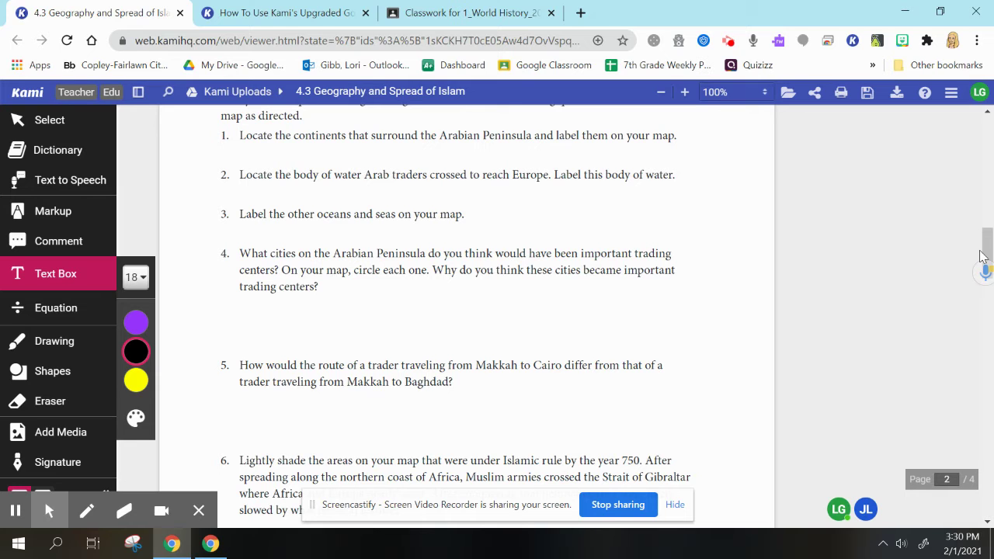
{"action": "left_click_drag", "start_coordinate": [984, 256], "coordinate": [978, 165]}
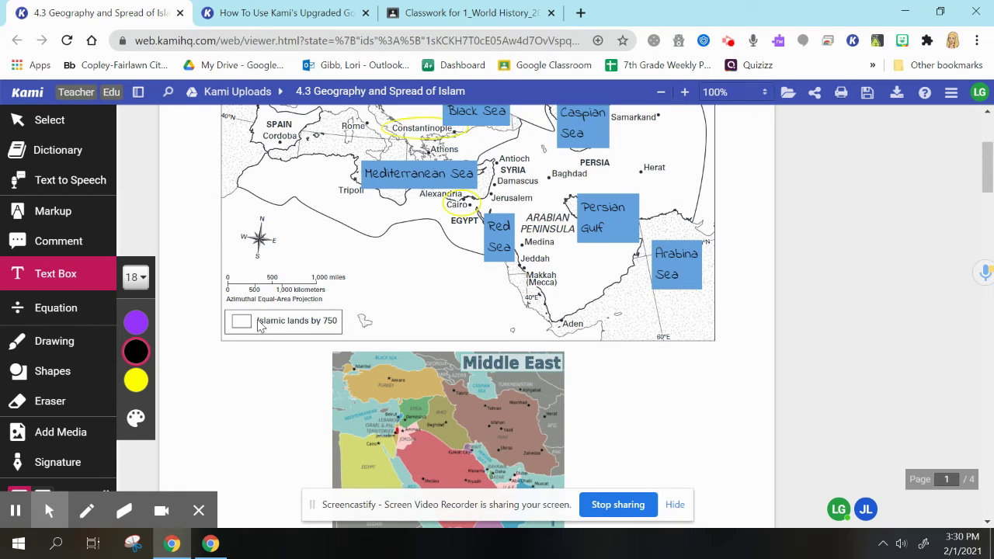
{"action": "scroll", "coordinate": [991, 177], "scroll_direction": "up", "scroll_amount": 1}
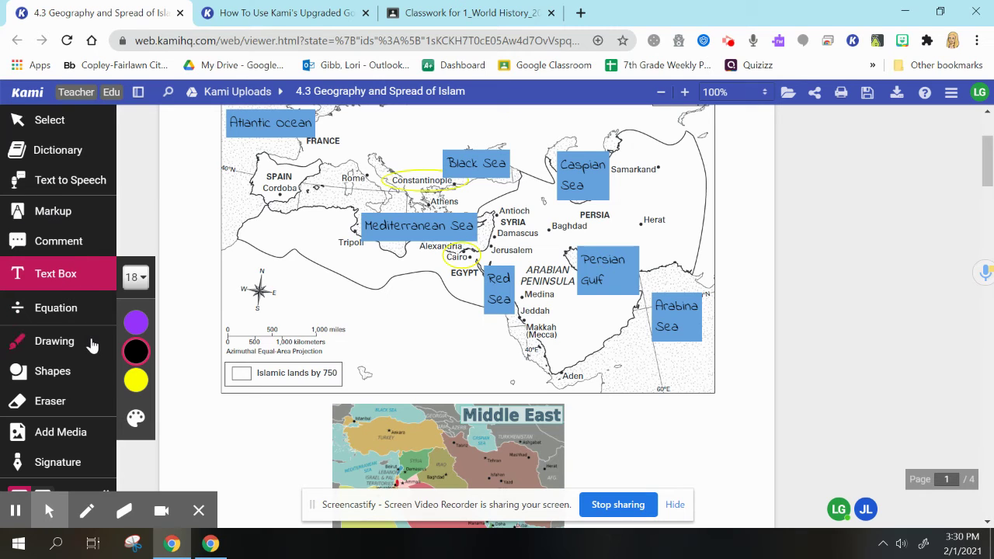
Set the shape tool to orange ellipses and shade North Africa
{"action": "left_click", "coordinate": [69, 374]}
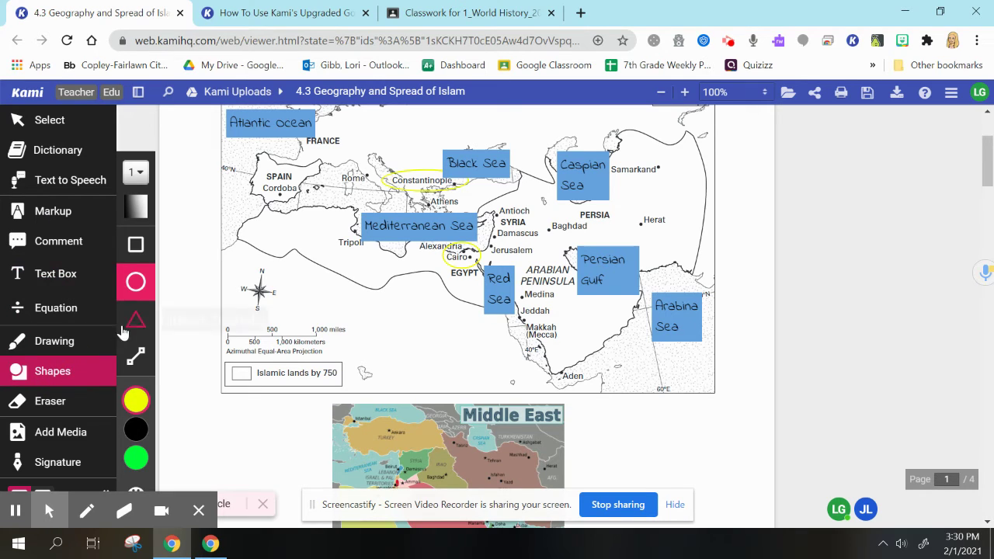
{"action": "left_click", "coordinate": [138, 287]}
{"action": "left_click", "coordinate": [136, 400]}
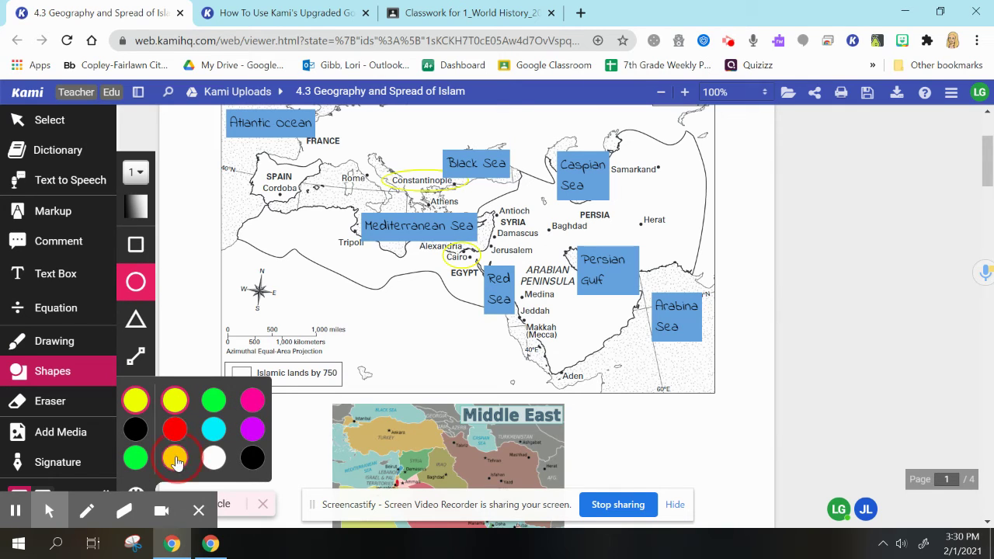
{"action": "left_click", "coordinate": [177, 462]}
{"action": "left_click_drag", "start_coordinate": [259, 214], "coordinate": [493, 298]}
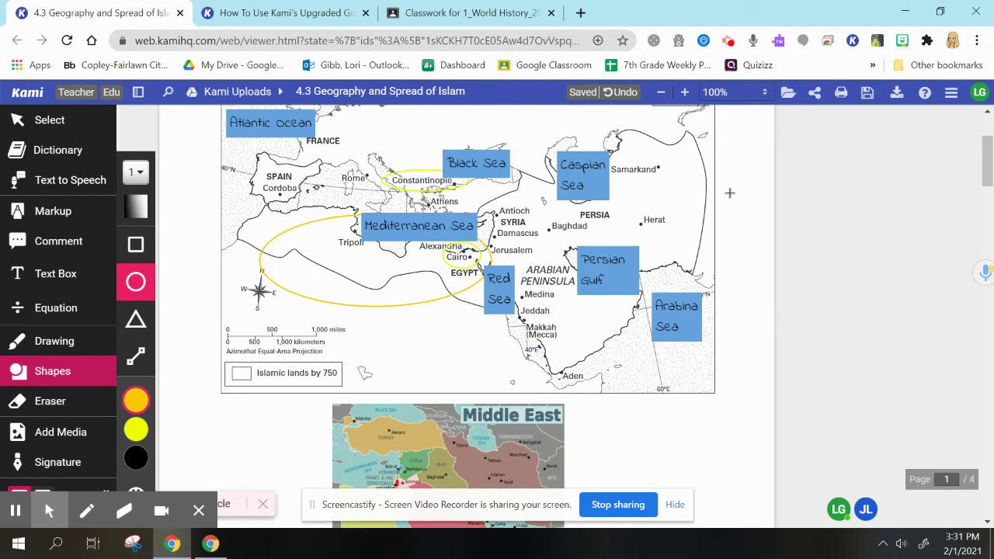
Add orange ellipses around Arabia, Syria and Persia, and a small one around Damascus
{"action": "left_click", "coordinate": [135, 400]}
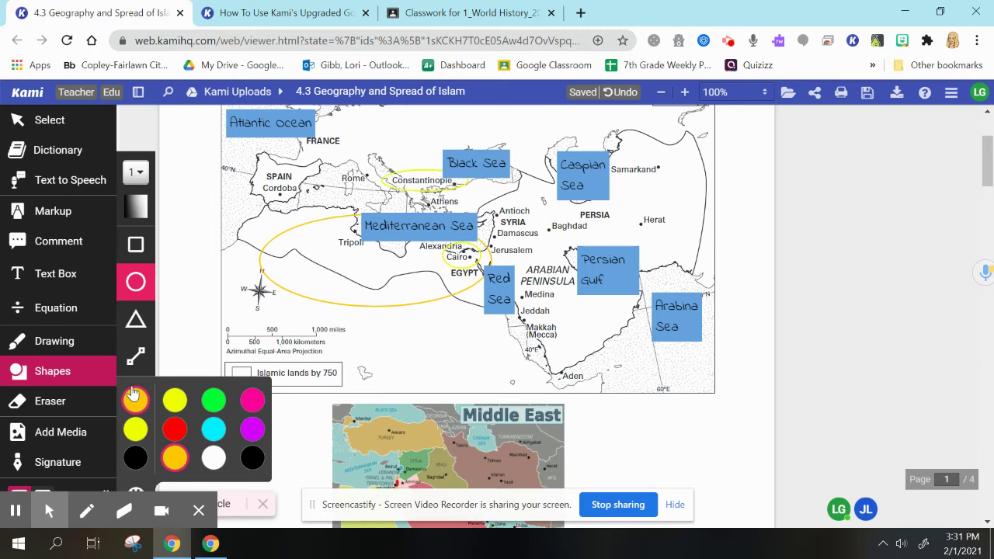
{"action": "left_click", "coordinate": [135, 400]}
{"action": "left_click_drag", "start_coordinate": [469, 249], "coordinate": [657, 383]}
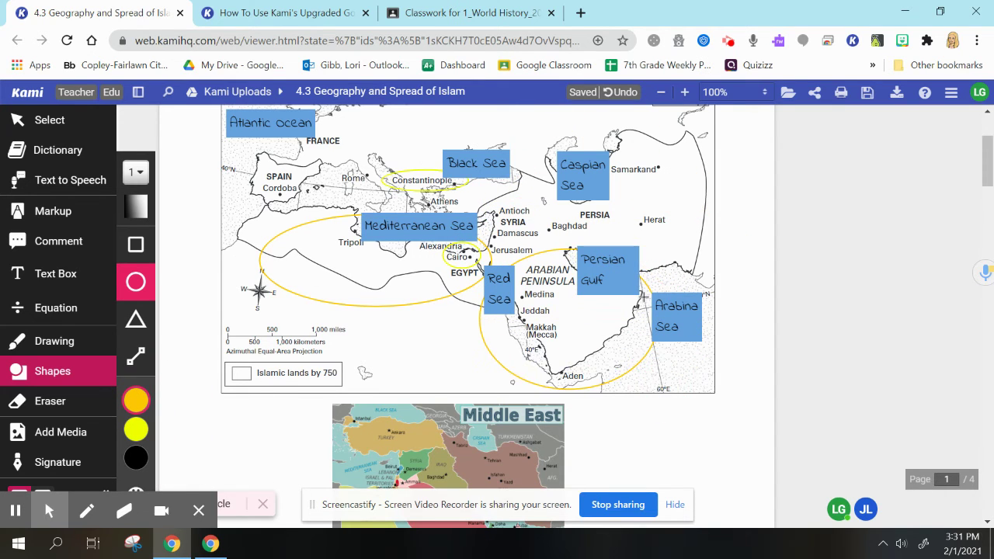
{"action": "left_click_drag", "start_coordinate": [647, 250], "coordinate": [487, 149]}
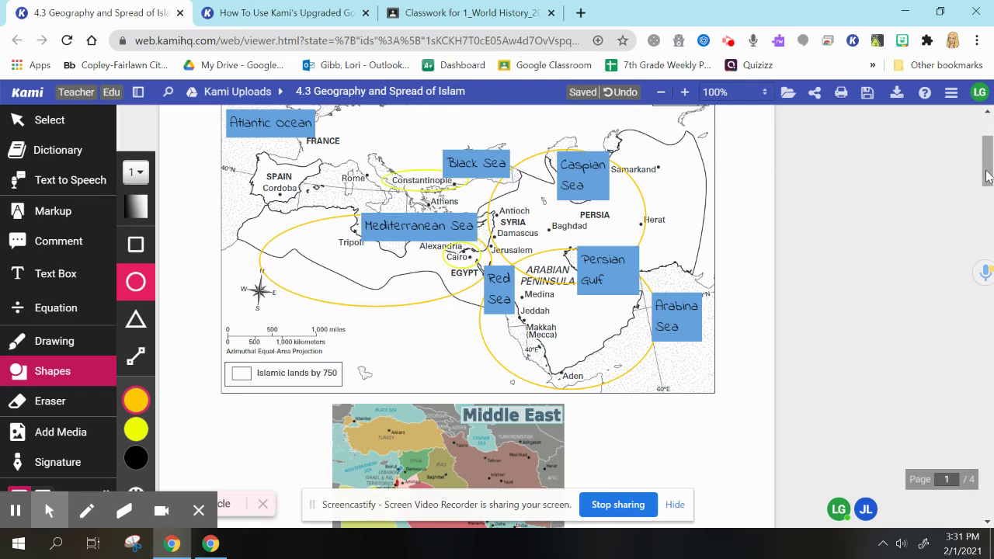
{"action": "left_click_drag", "start_coordinate": [985, 171], "coordinate": [991, 151]}
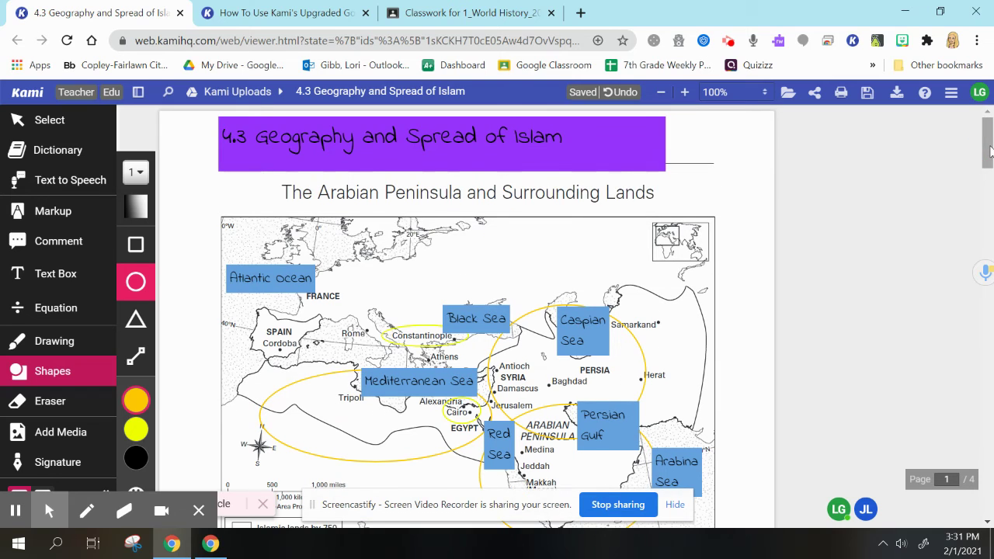
{"action": "right_click", "coordinate": [557, 403]}
{"action": "left_click", "coordinate": [519, 390]}
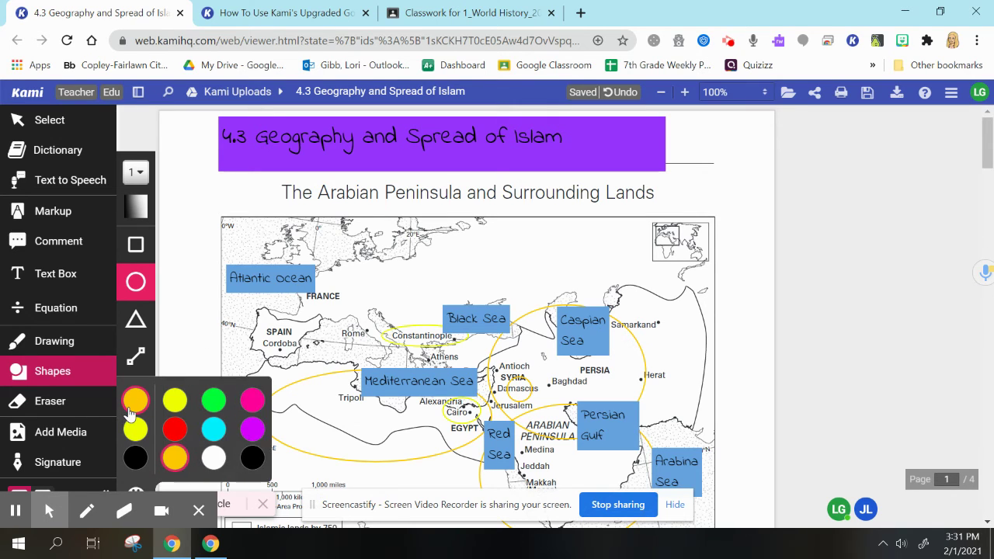
Add orange ellipses from the Caspian Sea to the eastern edge and around Spain
{"action": "left_click_drag", "start_coordinate": [989, 124], "coordinate": [988, 141]}
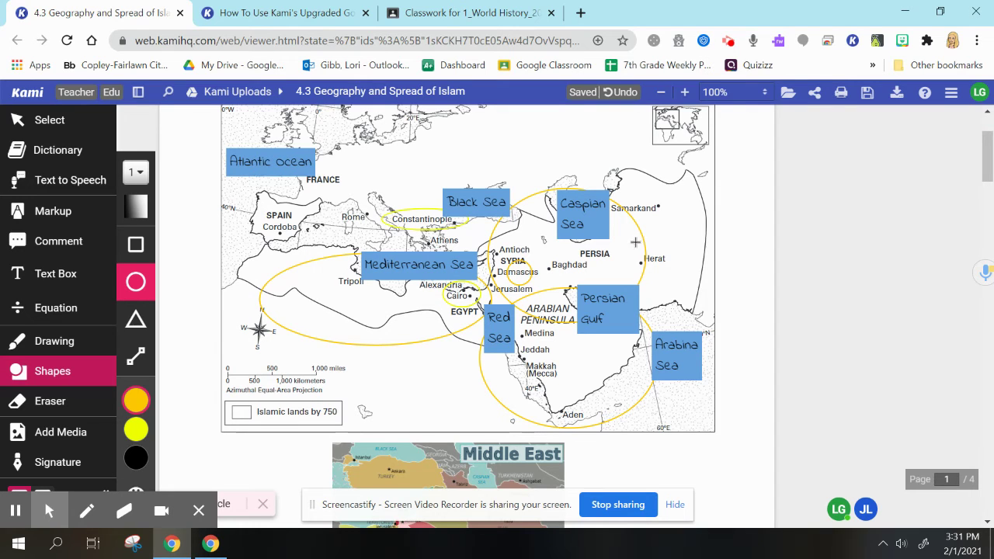
{"action": "mouse_move", "coordinate": [588, 177]}
{"action": "left_mouse_down"}
{"action": "mouse_move", "coordinate": [715, 237]}
{"action": "mouse_move", "coordinate": [714, 333]}
{"action": "mouse_move", "coordinate": [735, 324]}
{"action": "left_mouse_up"}
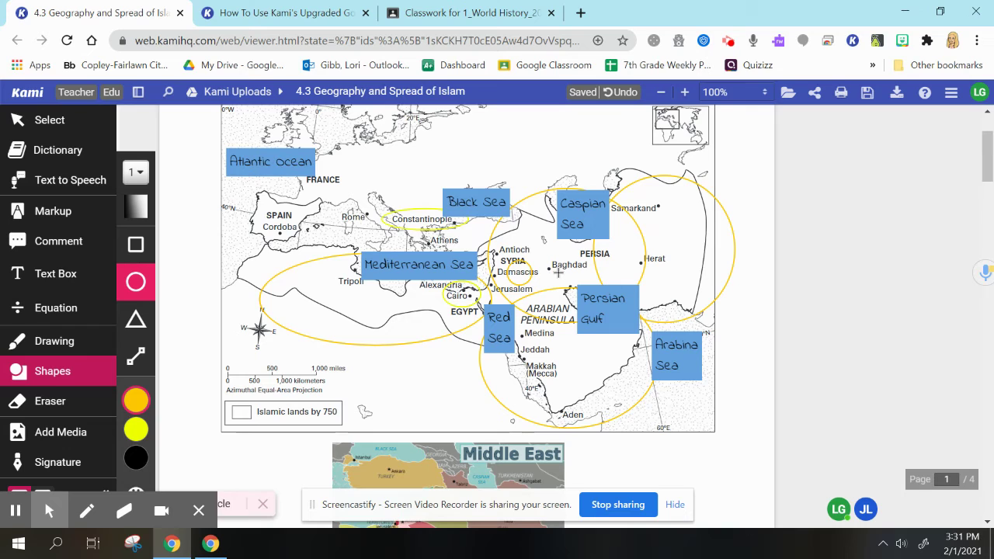
{"action": "left_click_drag", "start_coordinate": [243, 194], "coordinate": [331, 252]}
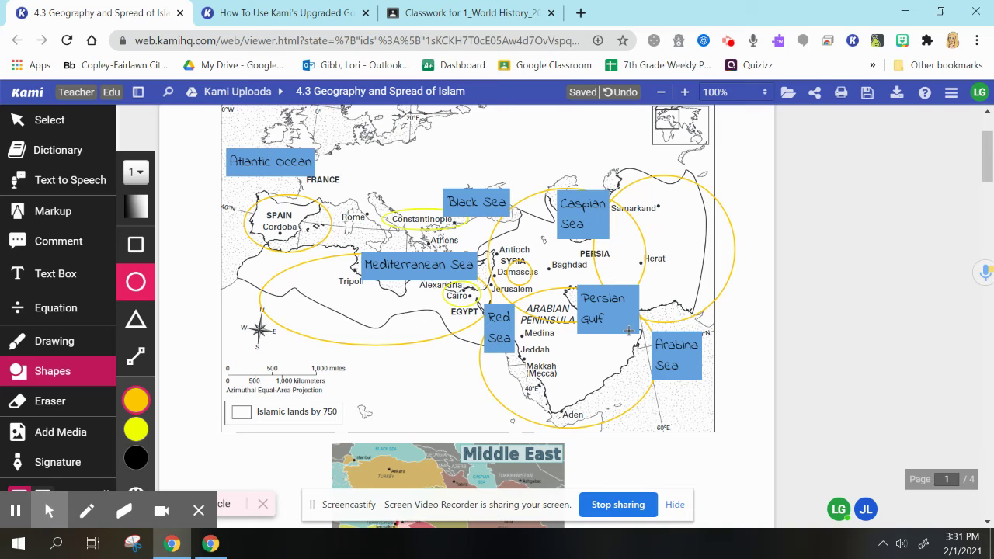
{"action": "left_click_drag", "start_coordinate": [988, 157], "coordinate": [992, 278]}
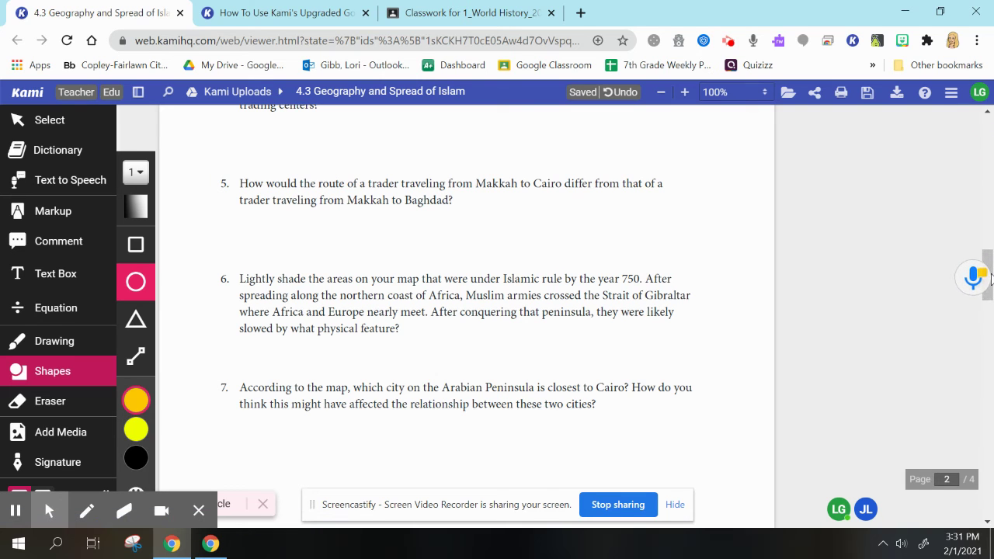
Place a new text box below question 7
{"action": "left_click_drag", "start_coordinate": [992, 266], "coordinate": [977, 137]}
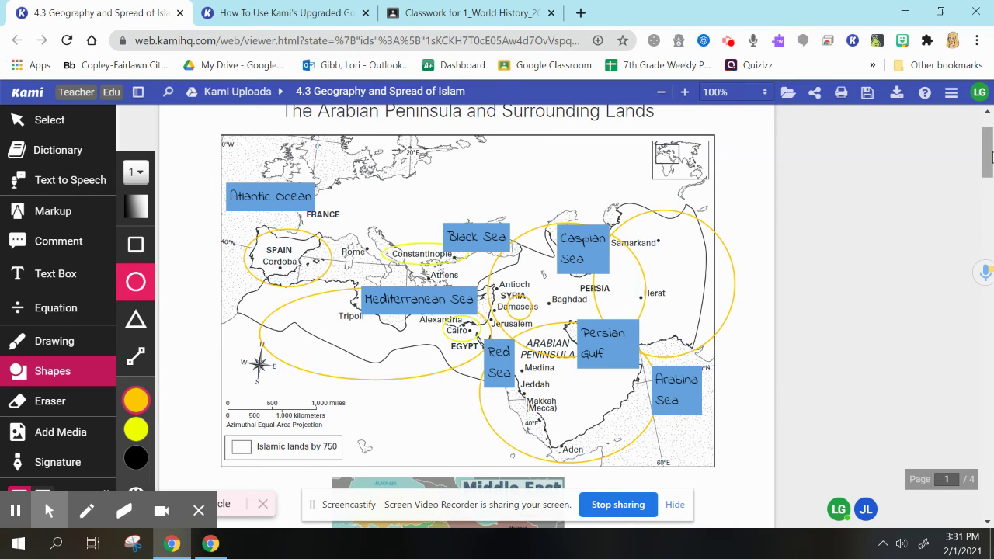
{"action": "left_click_drag", "start_coordinate": [992, 155], "coordinate": [992, 289]}
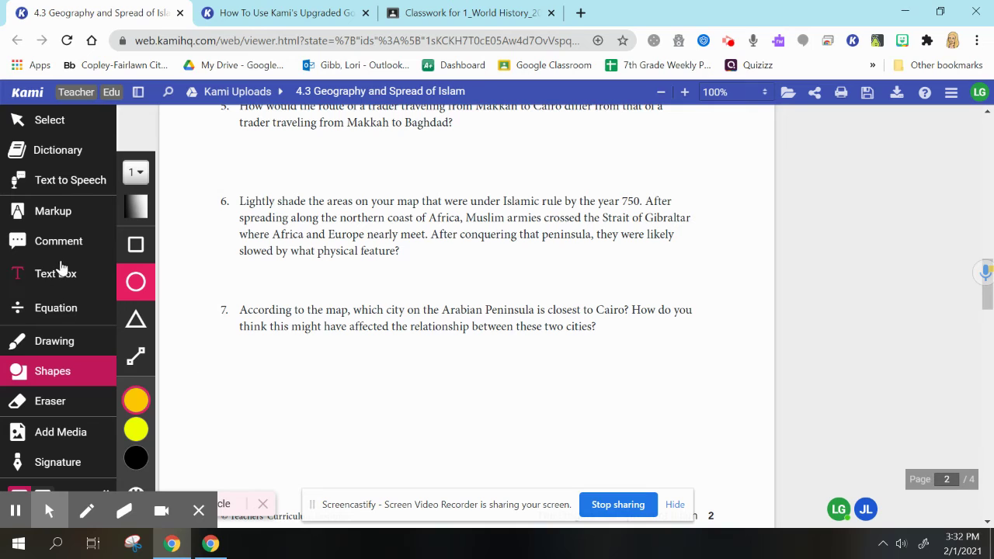
{"action": "left_click", "coordinate": [82, 279]}
{"action": "left_click", "coordinate": [274, 355]}
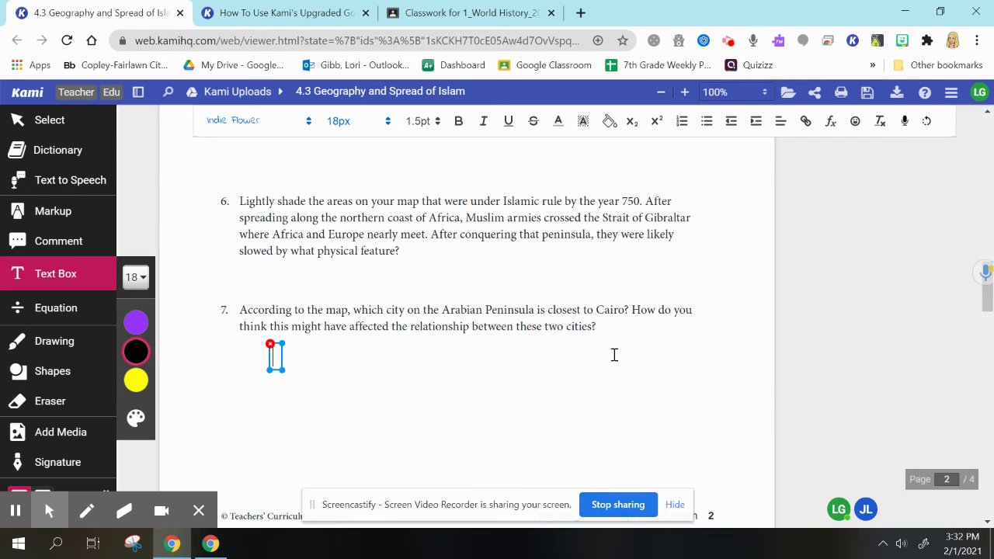
Scroll to page 3 and start editing the grey question 11 video-instructions box
{"action": "left_click_drag", "start_coordinate": [987, 304], "coordinate": [990, 361]}
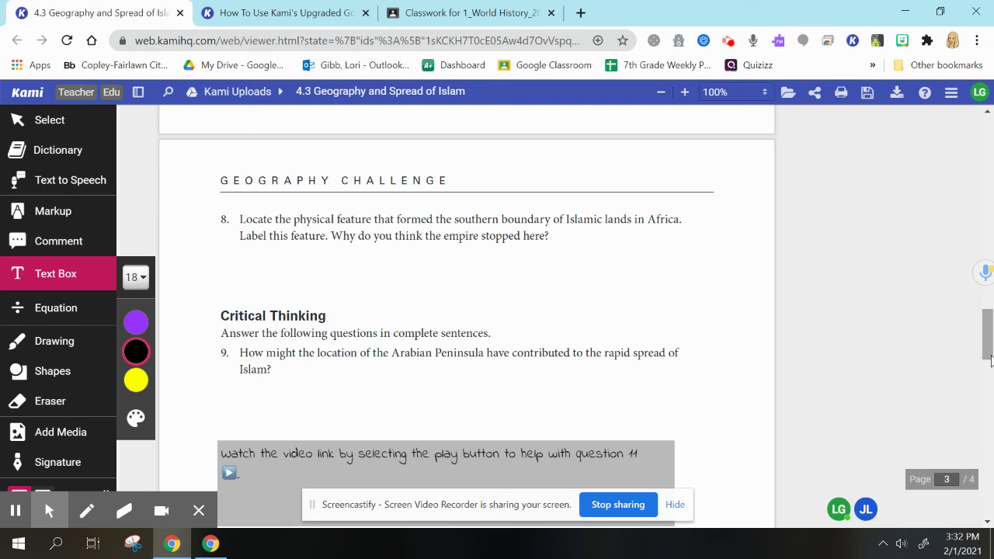
{"action": "left_click_drag", "start_coordinate": [991, 359], "coordinate": [991, 368]}
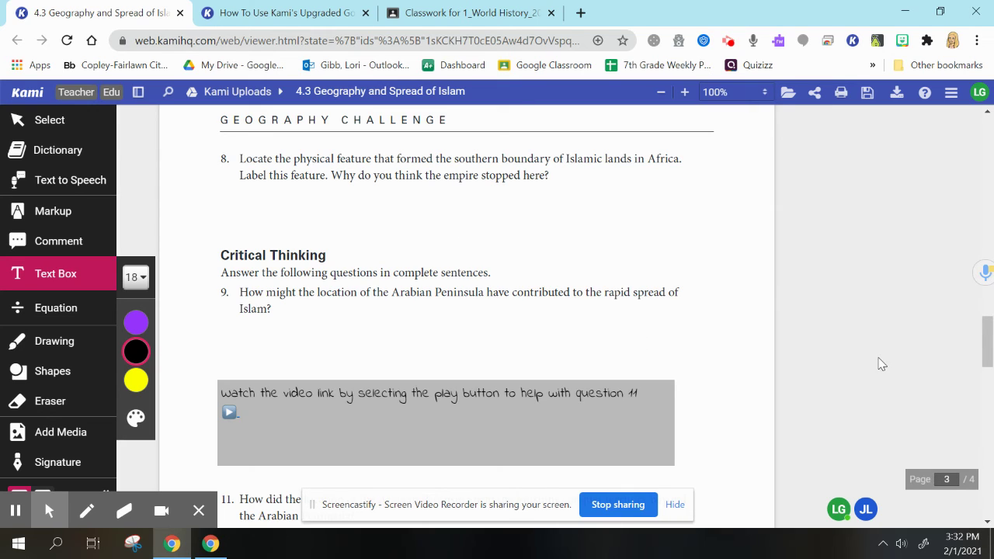
{"action": "left_click_drag", "start_coordinate": [991, 345], "coordinate": [990, 369]}
{"action": "left_click", "coordinate": [245, 249]}
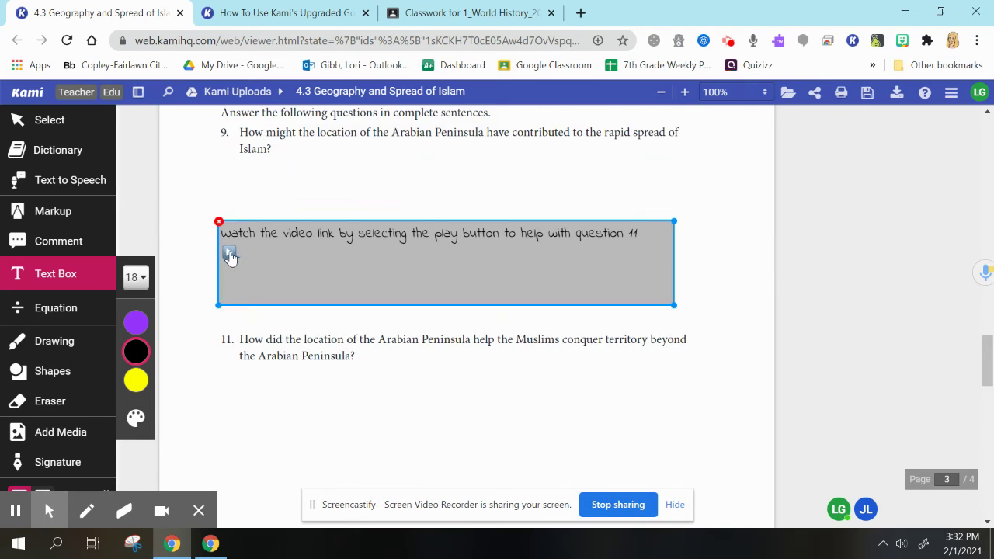
{"action": "left_click", "coordinate": [230, 256]}
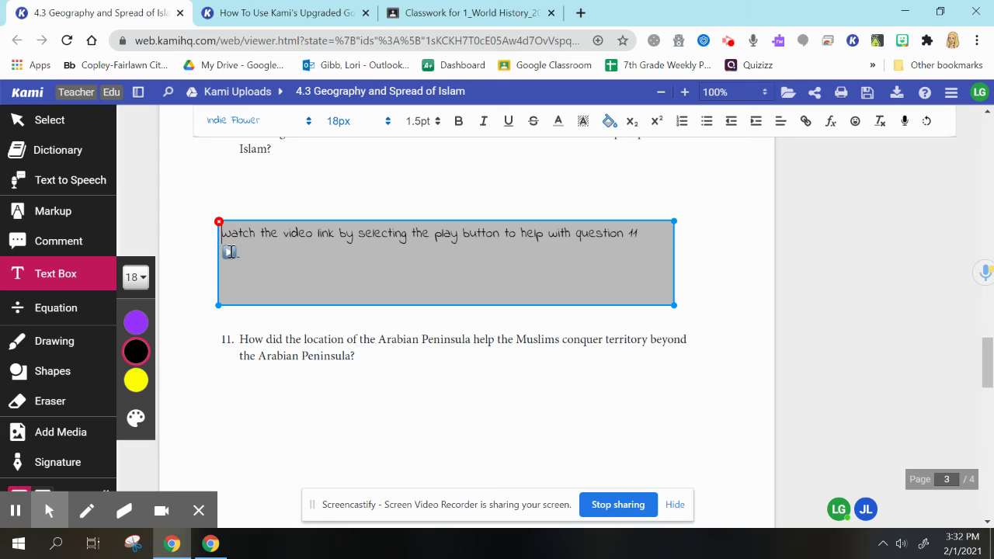
{"action": "left_click", "coordinate": [231, 253]}
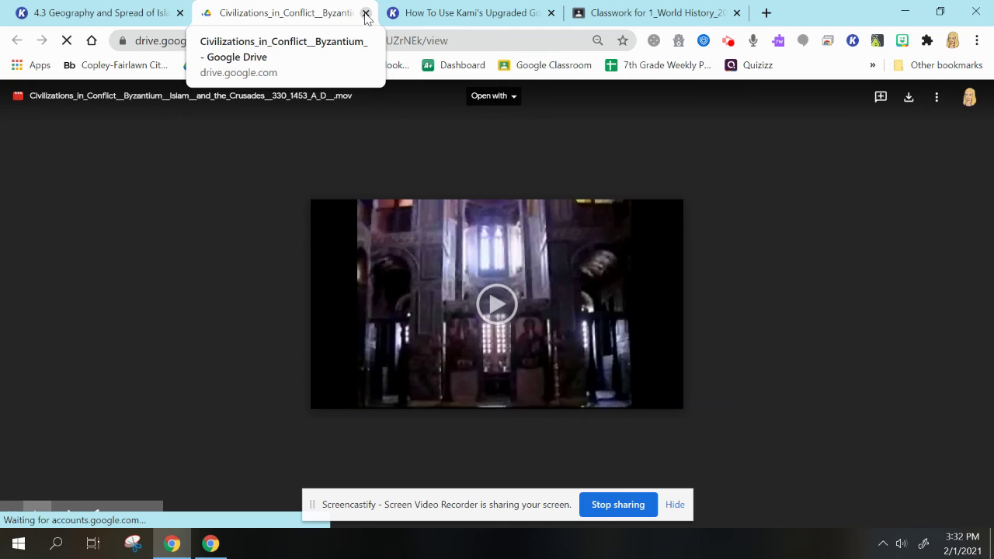
{"action": "left_click", "coordinate": [365, 14]}
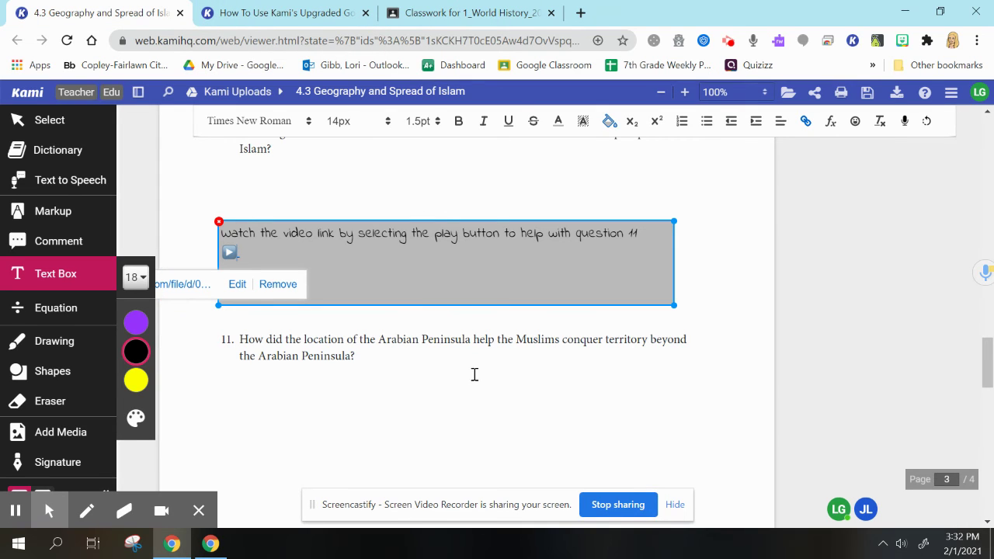
Scroll page 3 to question 11 and its helper-video note
{"action": "mouse_move", "coordinate": [985, 362]}
{"action": "left_mouse_down"}
{"action": "mouse_move", "coordinate": [985, 345]}
{"action": "mouse_move", "coordinate": [992, 488]}
{"action": "mouse_move", "coordinate": [990, 367]}
{"action": "left_mouse_up"}
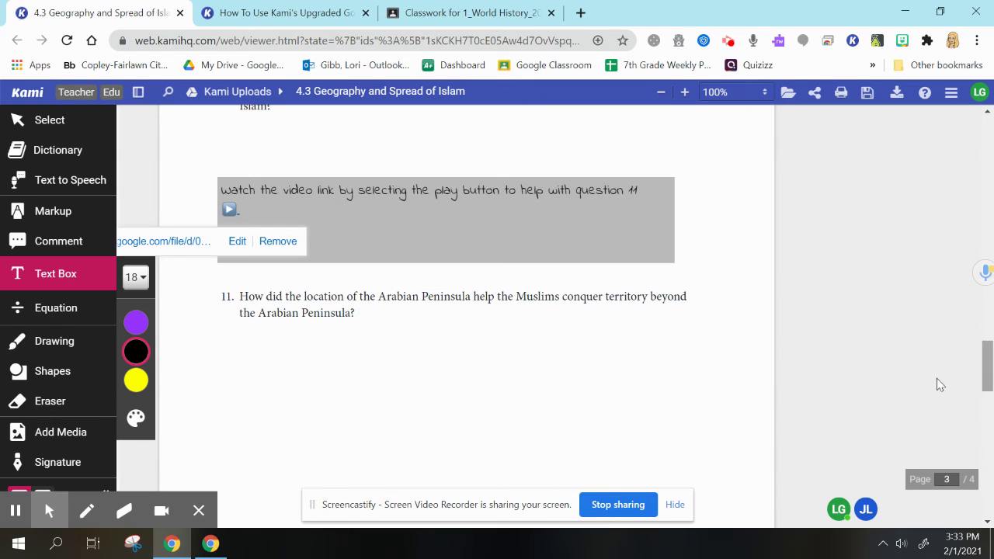
{"action": "mouse_move", "coordinate": [150, 332]}
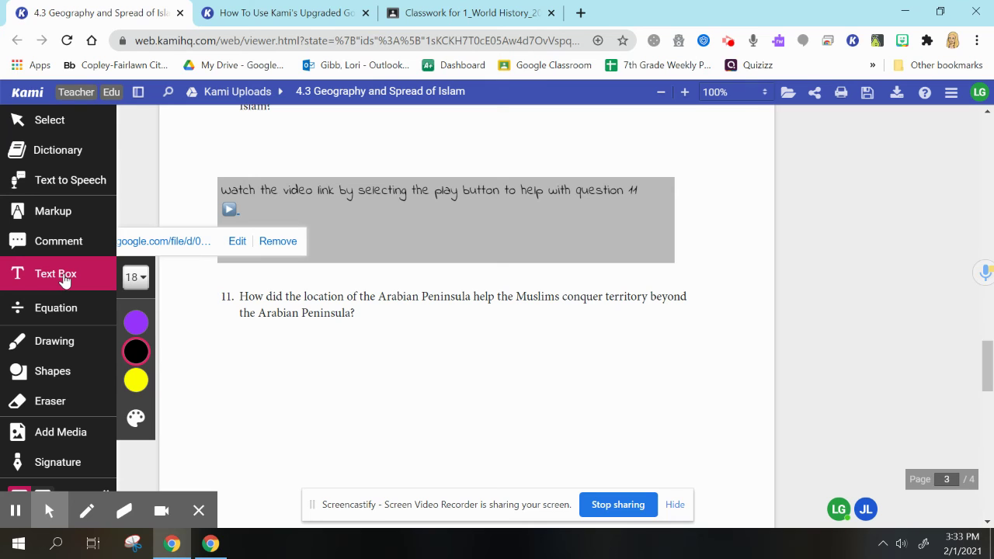
Scroll the Kami help article to the students' turn-in explanation
{"action": "left_click", "coordinate": [303, 11]}
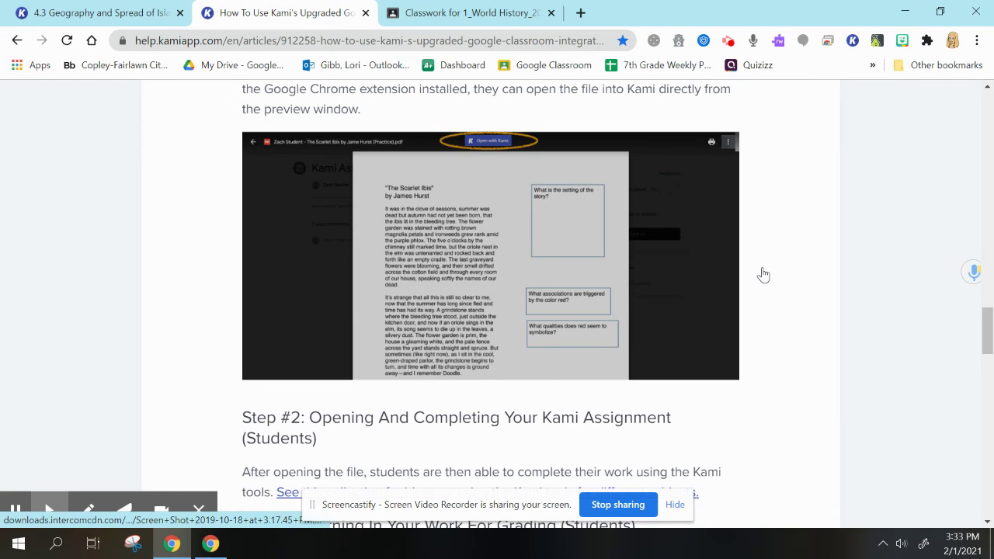
{"action": "left_click_drag", "start_coordinate": [988, 330], "coordinate": [990, 397]}
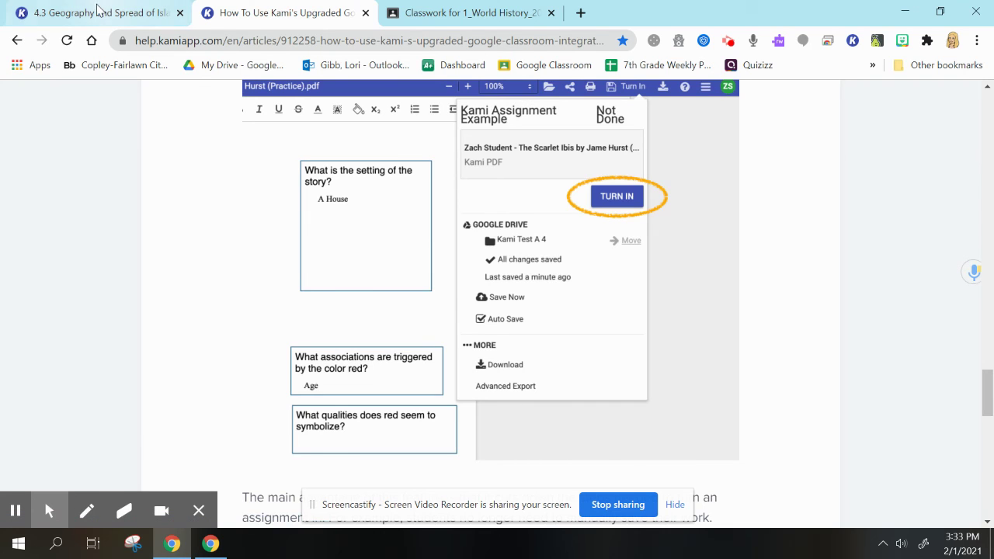
In the worksheet, check the save status and scroll back up to page 1's map
{"action": "left_click", "coordinate": [94, 10]}
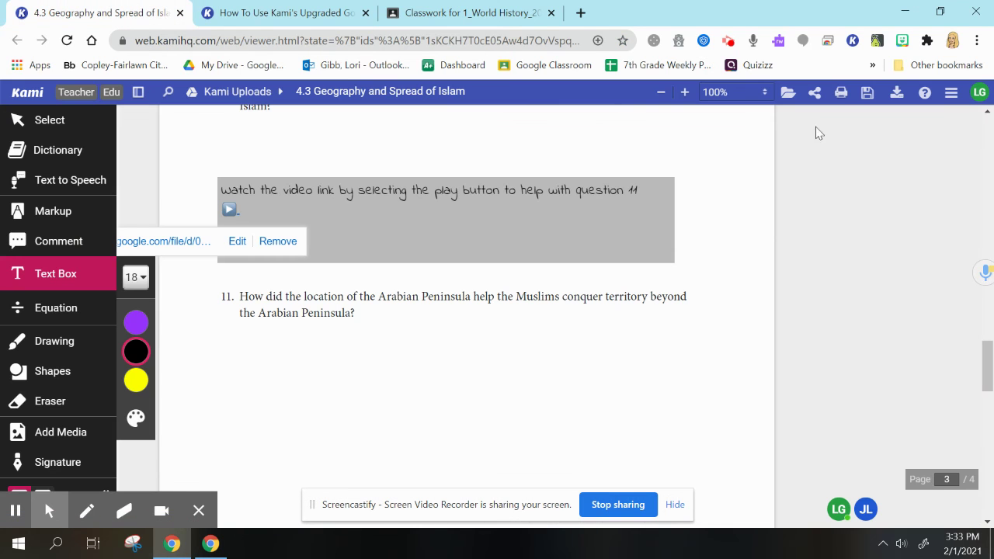
{"action": "left_click", "coordinate": [867, 95]}
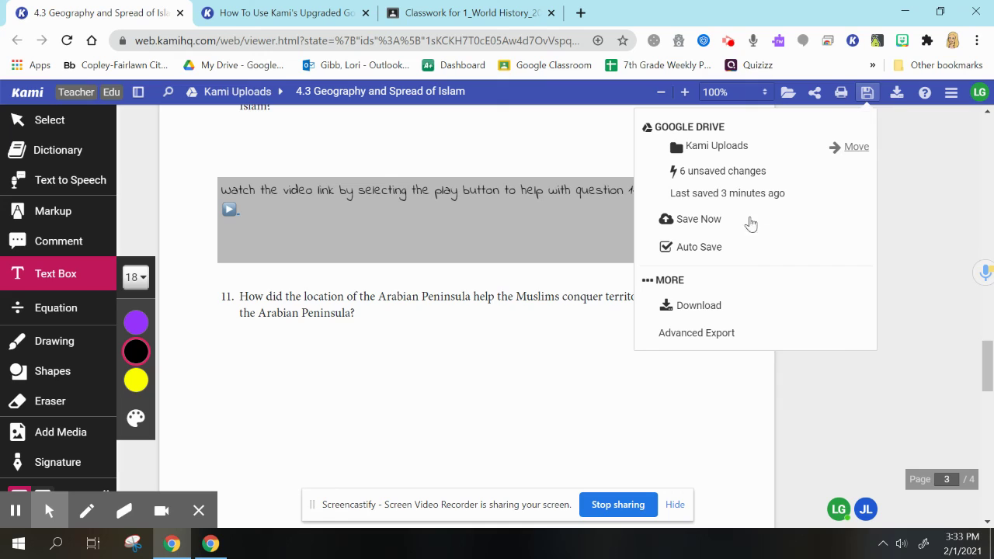
{"action": "left_click", "coordinate": [578, 130]}
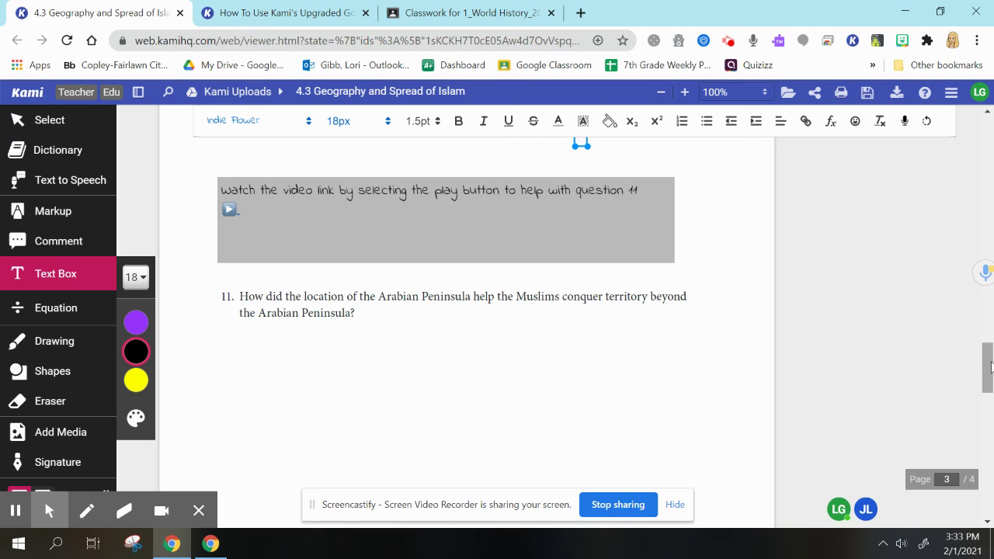
{"action": "left_click_drag", "start_coordinate": [990, 367], "coordinate": [991, 127]}
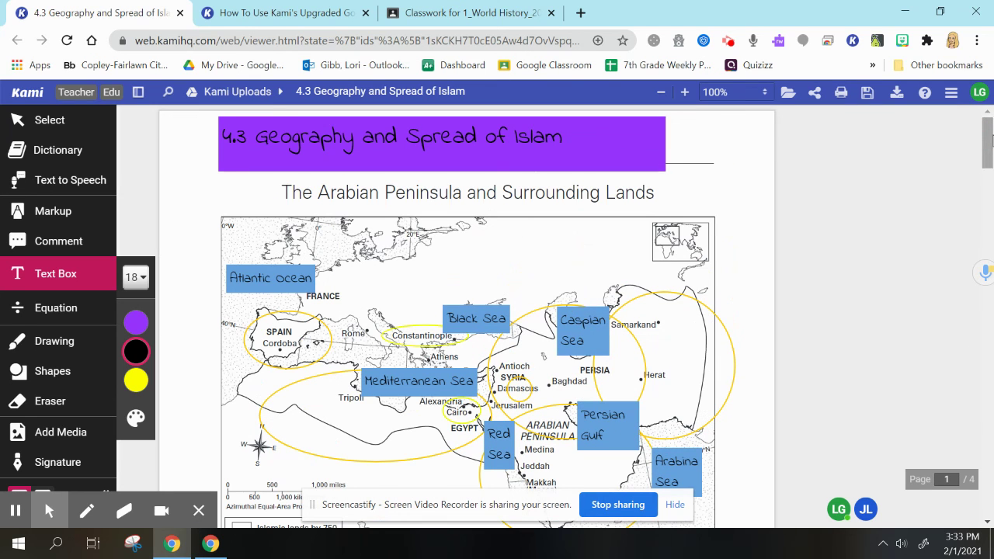